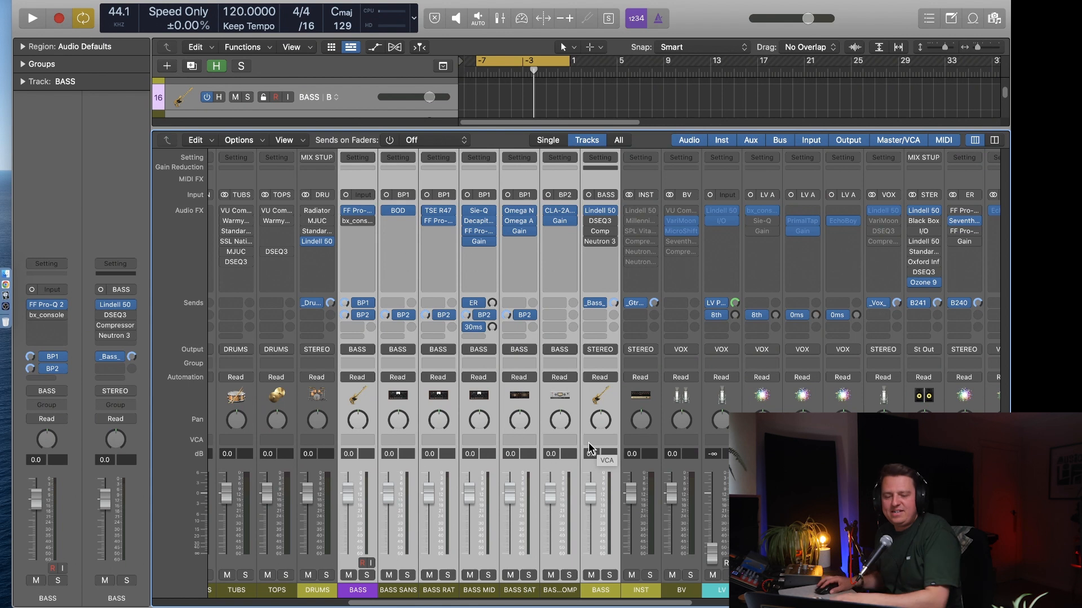
# Step: Sweep the high-cut band of the first BASS channel's Pro-Q 2 down to about 3889 Hz and back up
pyautogui.keyDown('super'); pyautogui.click(593, 563); pyautogui.keyUp('super')
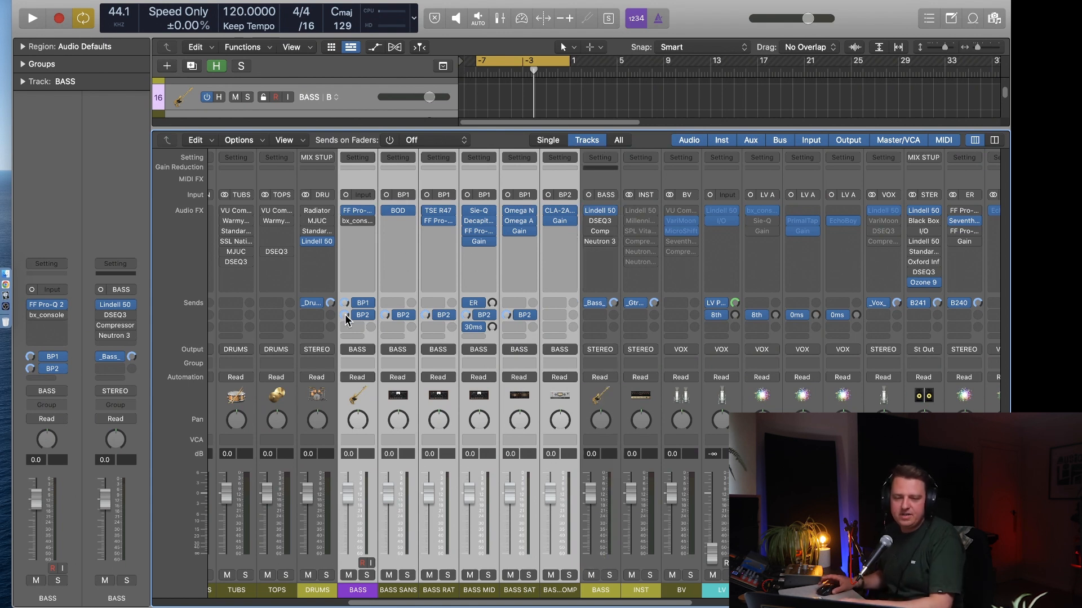
pyautogui.press('x')
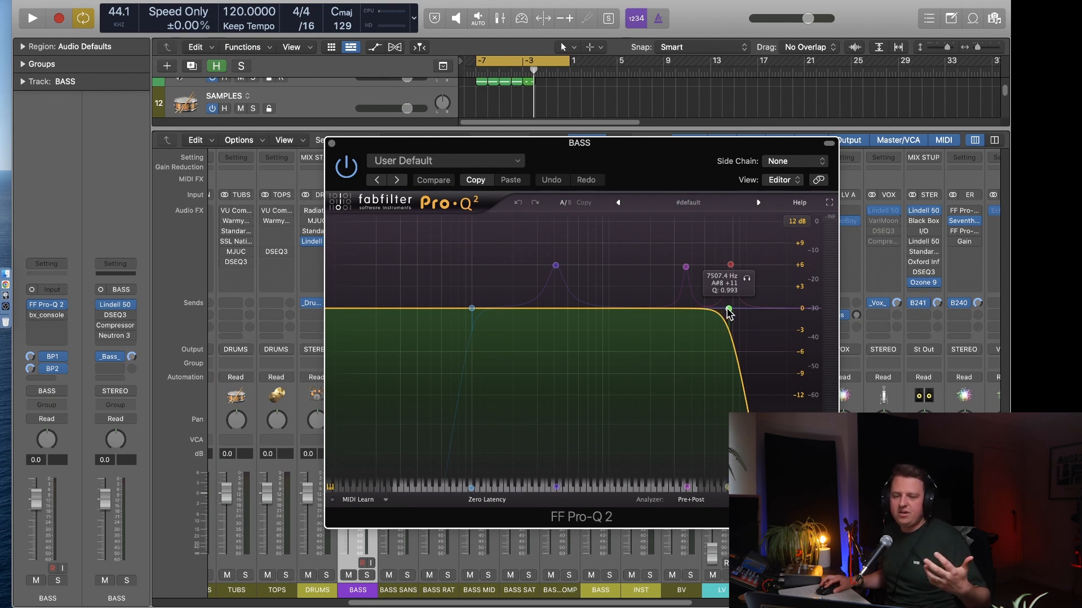
pyautogui.moveTo(729, 314); pyautogui.dragTo(691, 320)
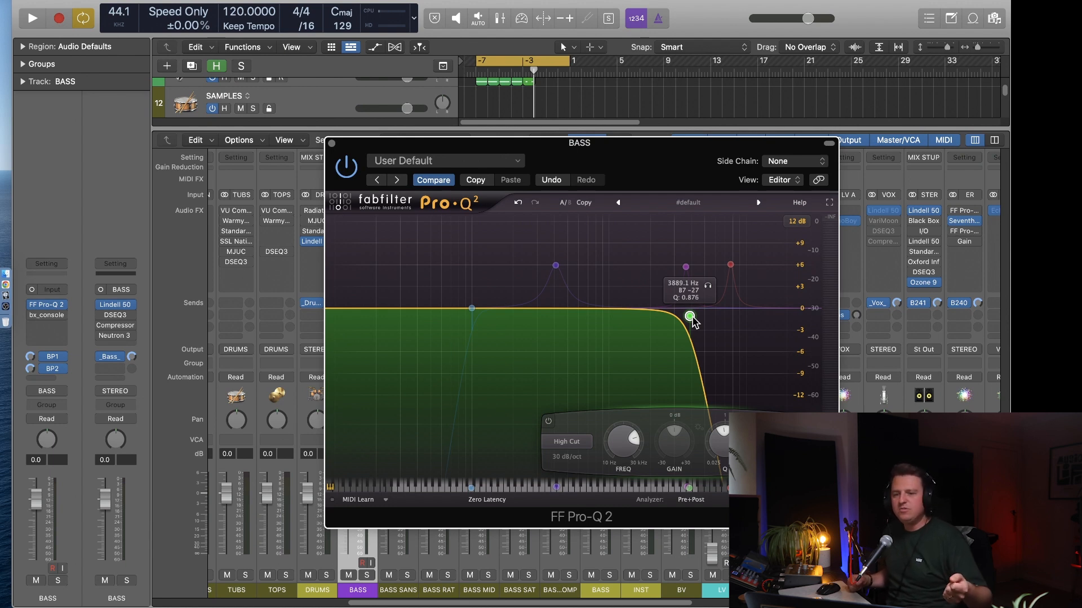
pyautogui.moveTo(692, 319); pyautogui.dragTo(728, 317)
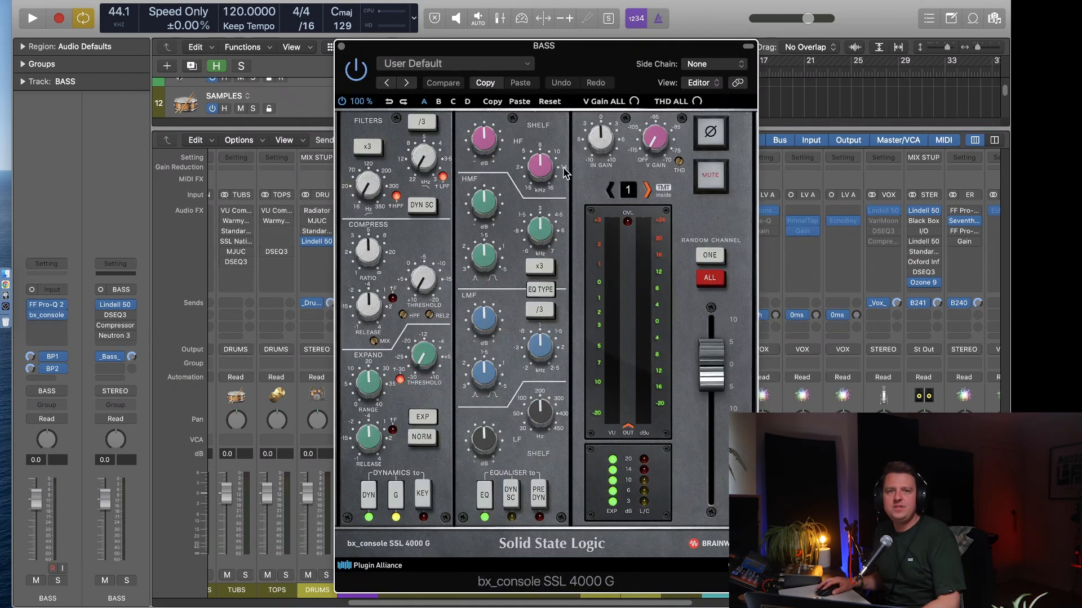
# Step: Lower the low-mid gain and adjust the low-mid frequency in the BASS channel's SSL 4000 G equalizer
pyautogui.moveTo(542, 342)
pyautogui.mouseDown()
pyautogui.moveTo(552, 355)
pyautogui.moveTo(548, 343)
pyautogui.mouseUp()
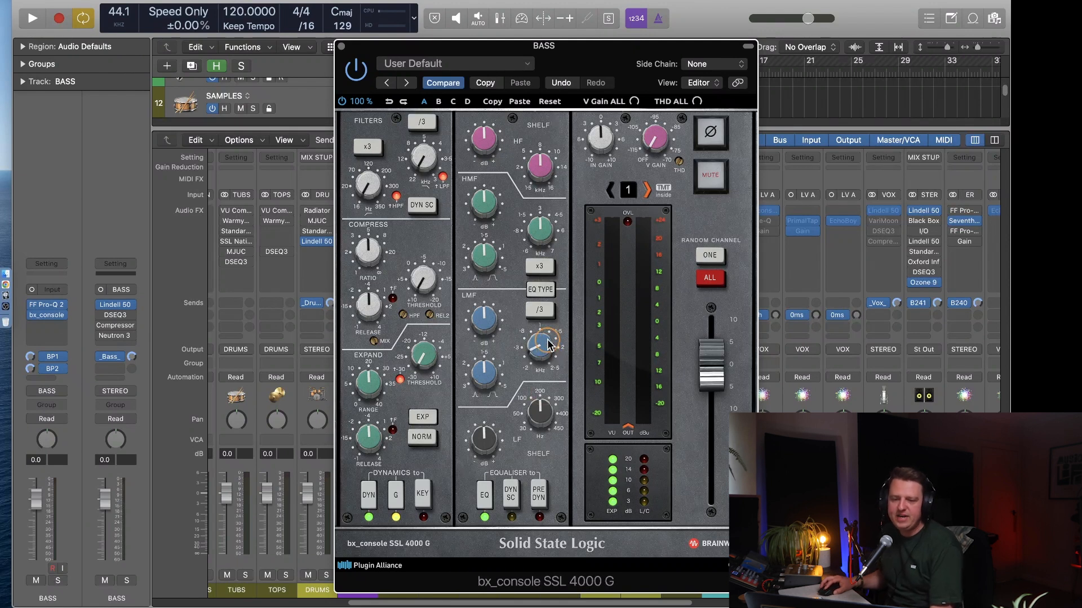
pyautogui.click(482, 318)
pyautogui.moveTo(482, 317); pyautogui.dragTo(483, 322)
pyautogui.moveTo(539, 348)
pyautogui.mouseDown()
pyautogui.moveTo(542, 328)
pyautogui.moveTo(538, 339)
pyautogui.mouseUp()
# Step: Adjust the SSL low shelf's frequency and boost its gain to about 9.8 dB, trying out the high-pass filter
pyautogui.moveTo(530, 401)
pyautogui.mouseDown()
pyautogui.moveTo(512, 431)
pyautogui.moveTo(538, 395)
pyautogui.mouseUp()
pyautogui.moveTo(484, 433)
pyautogui.mouseDown()
pyautogui.moveTo(536, 405)
pyautogui.moveTo(489, 448)
pyautogui.mouseUp()
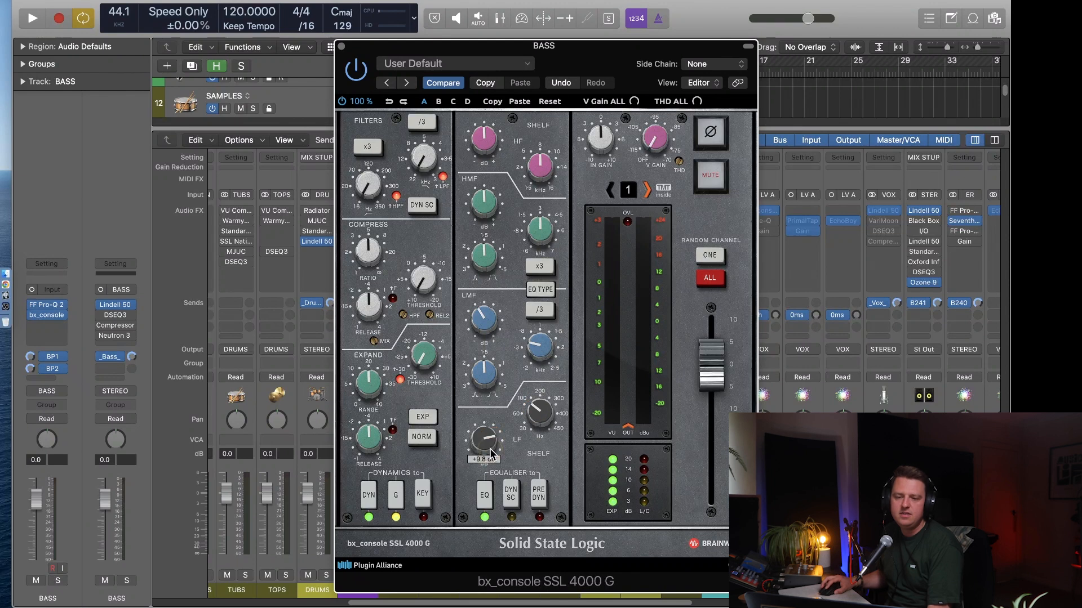
pyautogui.moveTo(371, 187); pyautogui.dragTo(379, 179)
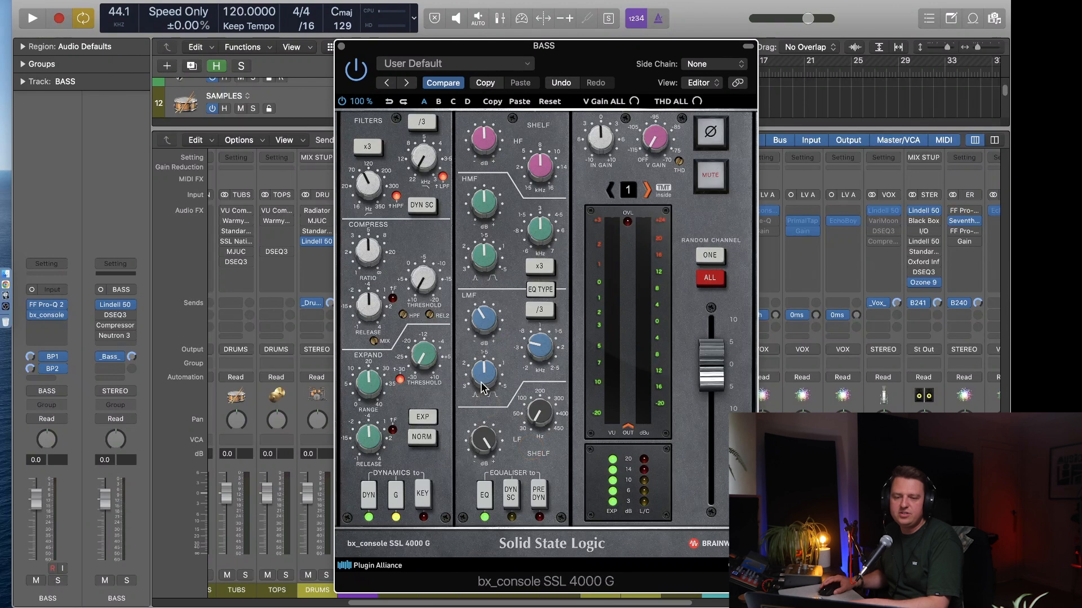
pyautogui.moveTo(481, 445)
pyautogui.mouseDown()
pyautogui.moveTo(481, 459)
pyautogui.moveTo(487, 440)
pyautogui.mouseUp()
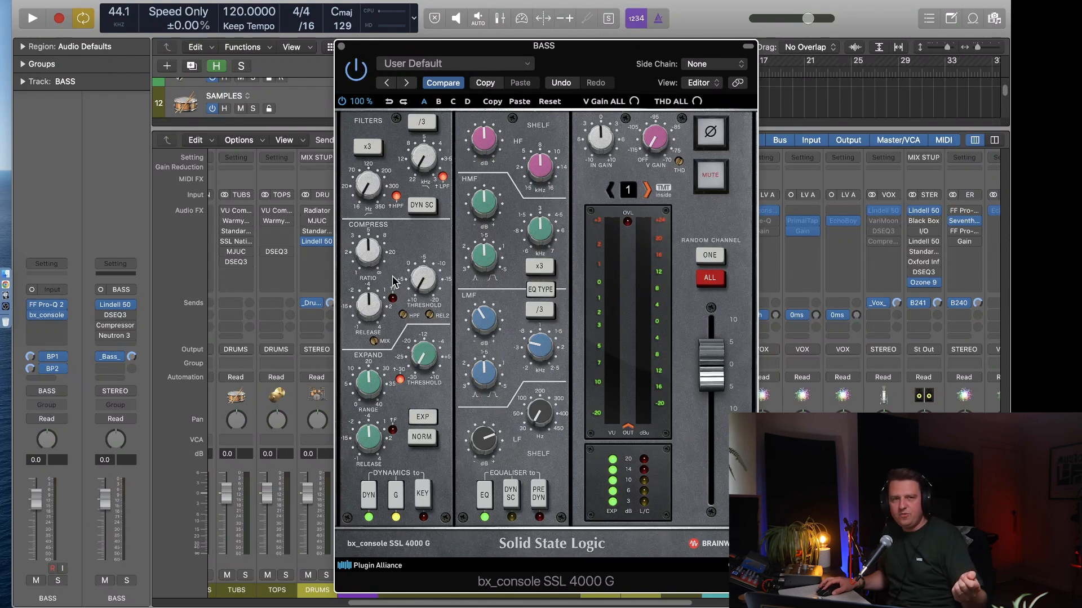
# Step: Adjust the SSL compressor's threshold, ratio and release on the BASS channel, switch on fast attack, and close the plug-in
pyautogui.moveTo(427, 275)
pyautogui.mouseDown()
pyautogui.moveTo(430, 252)
pyautogui.moveTo(369, 277)
pyautogui.moveTo(421, 270)
pyautogui.mouseUp()
pyautogui.moveTo(371, 302); pyautogui.dragTo(372, 310)
pyautogui.click(393, 299)
pyautogui.moveTo(426, 284); pyautogui.dragTo(427, 286)
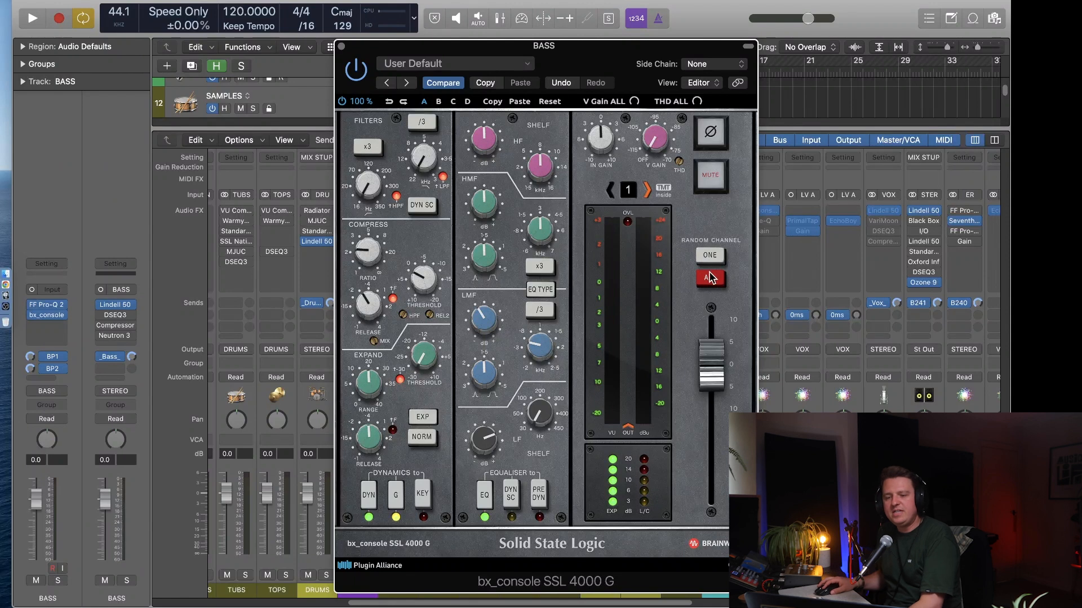
pyautogui.moveTo(607, 61); pyautogui.dragTo(550, 55)
pyautogui.moveTo(658, 363)
pyautogui.mouseDown()
pyautogui.moveTo(654, 394)
pyautogui.moveTo(655, 383)
pyautogui.mouseUp()
# Step: Examine how BASS feeds BASS SANS to BASS SAT over BP1, and how BP2 feeds BASS COMP, selecting those channels in the mixer
pyautogui.press('x')
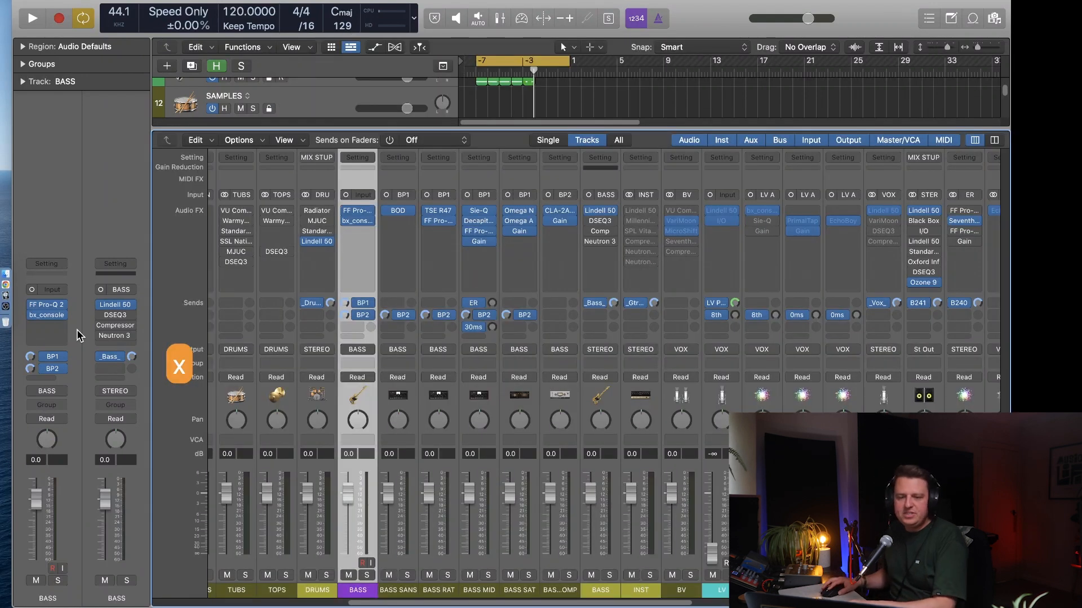
pyautogui.press('x')
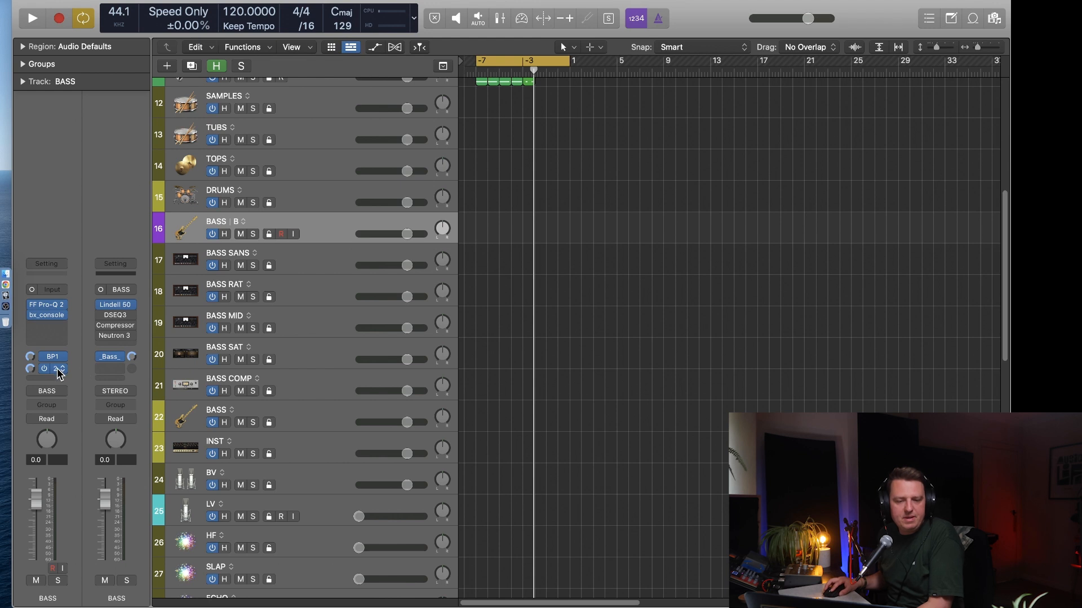
pyautogui.press('x')
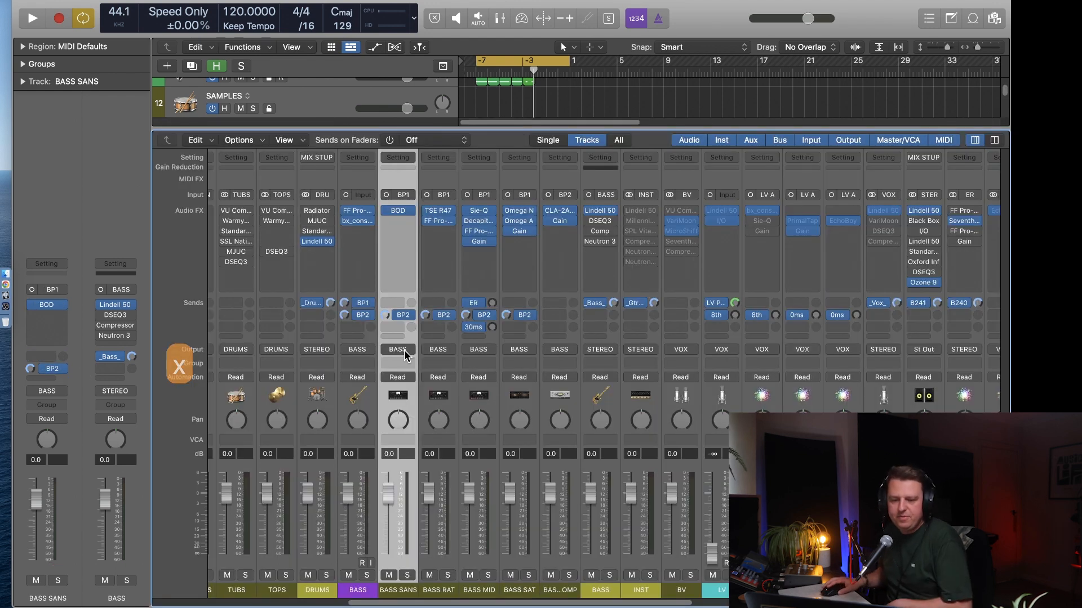
pyautogui.keyDown('shift'); pyautogui.click(510, 557); pyautogui.keyUp('shift')
pyautogui.click(569, 564)
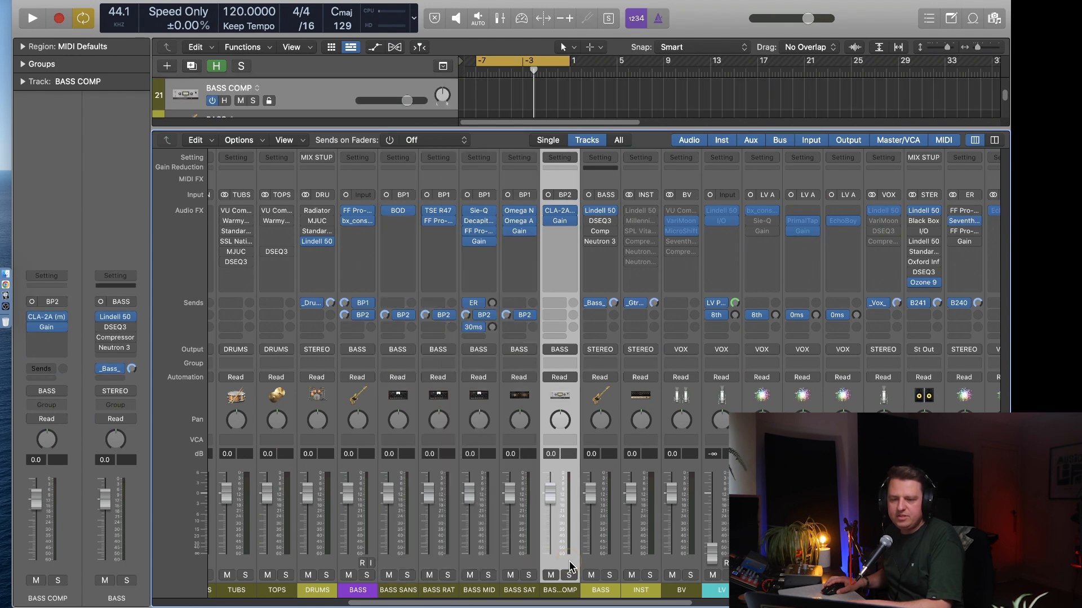
pyautogui.click(515, 565)
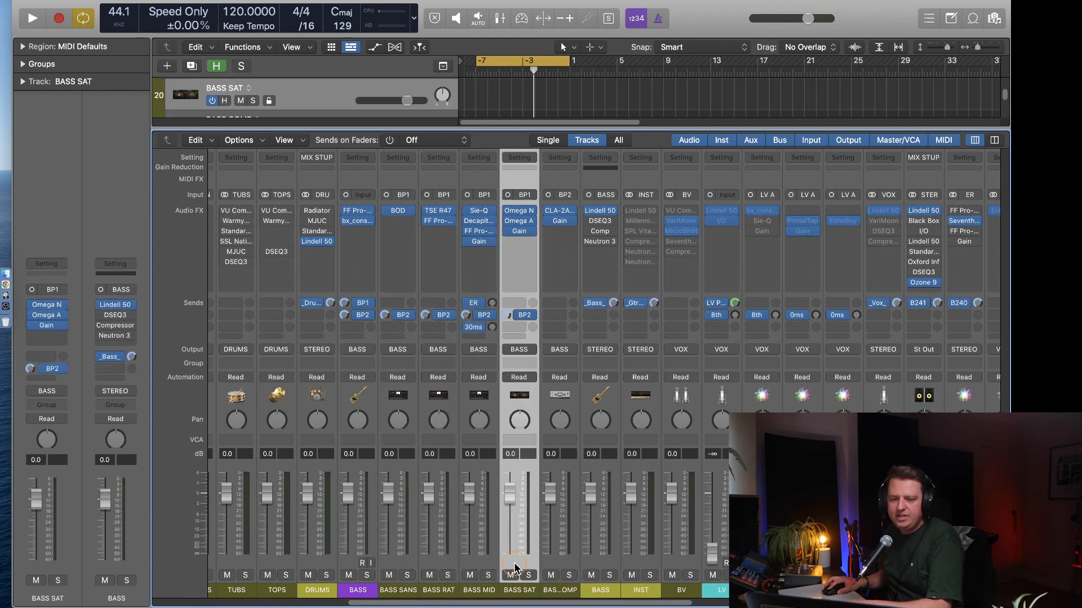
pyautogui.keyDown('shift'); pyautogui.click(398, 565); pyautogui.keyUp('shift')
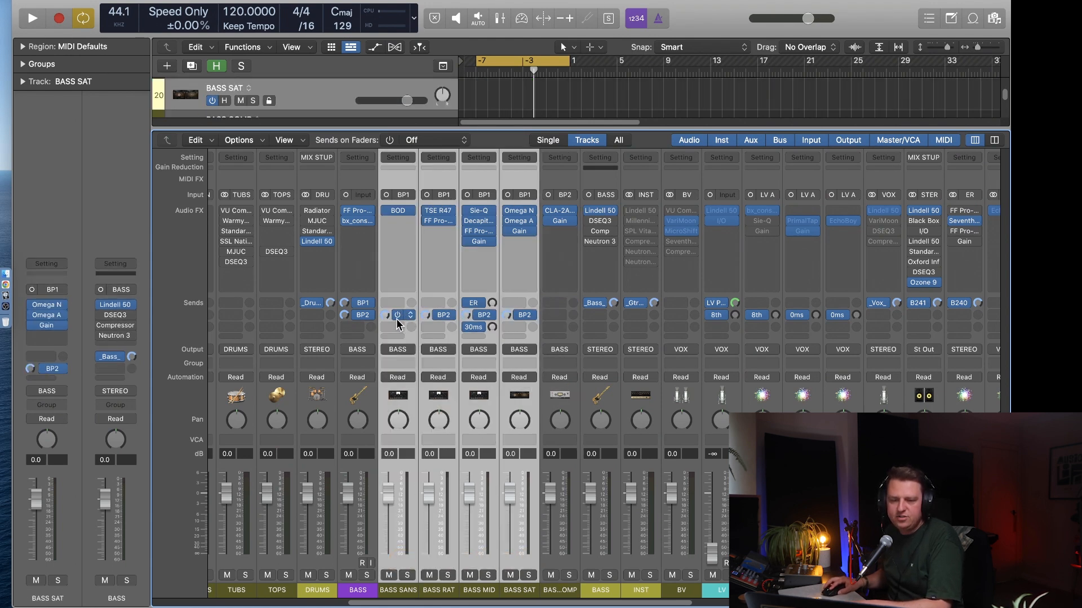
pyautogui.click(568, 566)
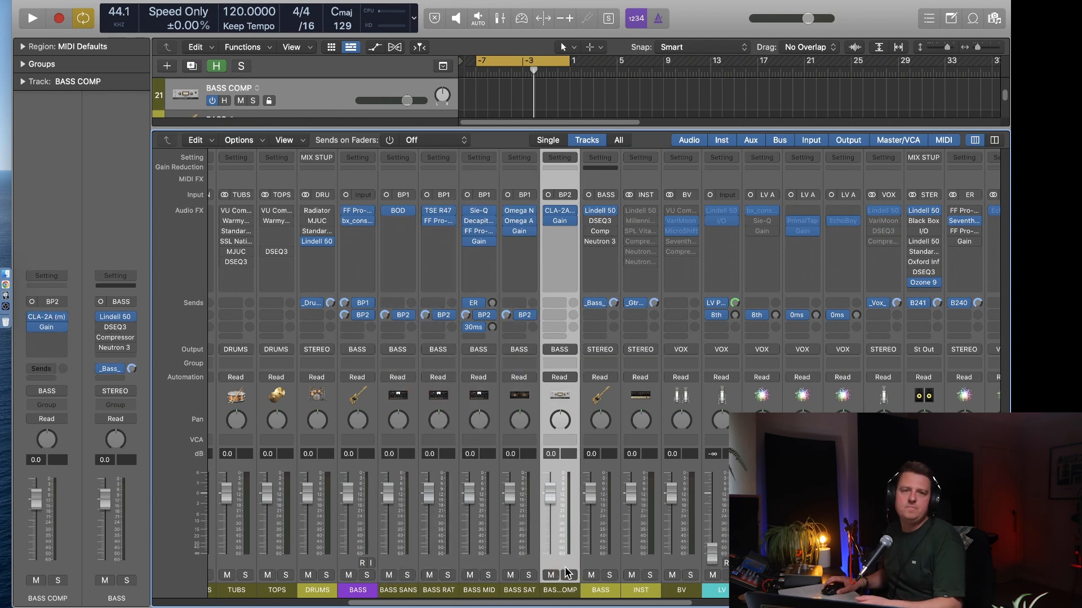
pyautogui.click(528, 565)
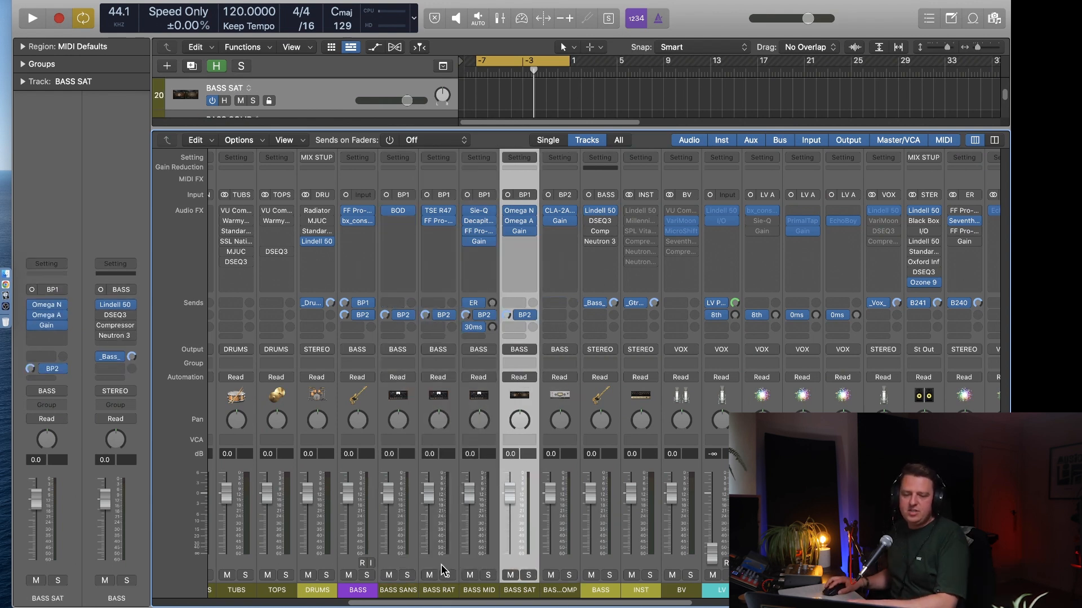
pyautogui.keyDown('shift'); pyautogui.click(393, 564); pyautogui.keyUp('shift')
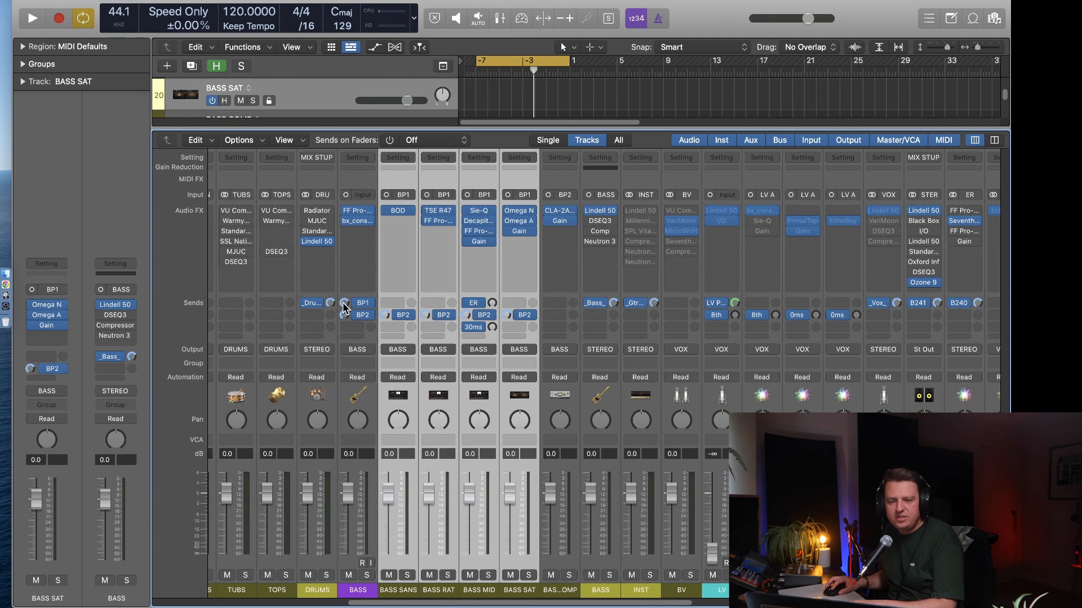
# Step: Review the BOD overdrive on BASS SANS and the TSE R47 distortion on BASS RAT, closing each plug-in
pyautogui.click(397, 210)
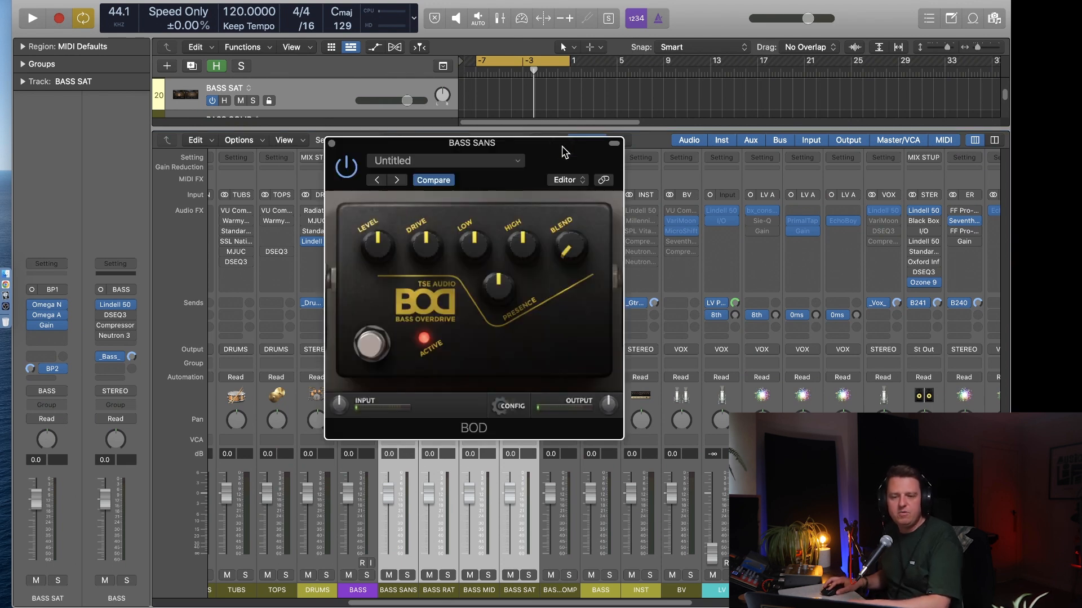
pyautogui.press('shift+super+w')
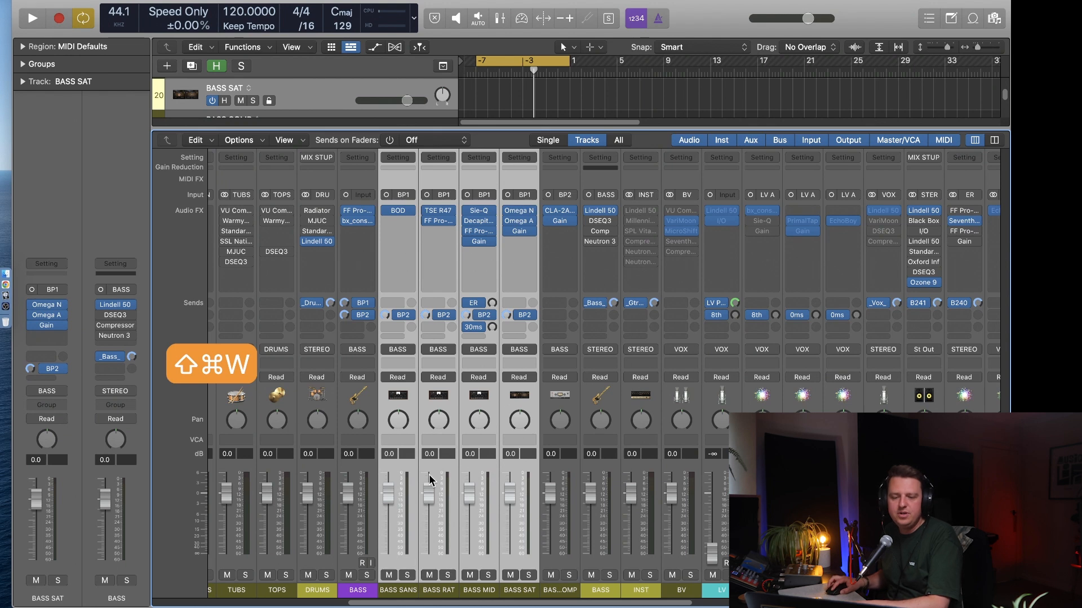
pyautogui.click(434, 562)
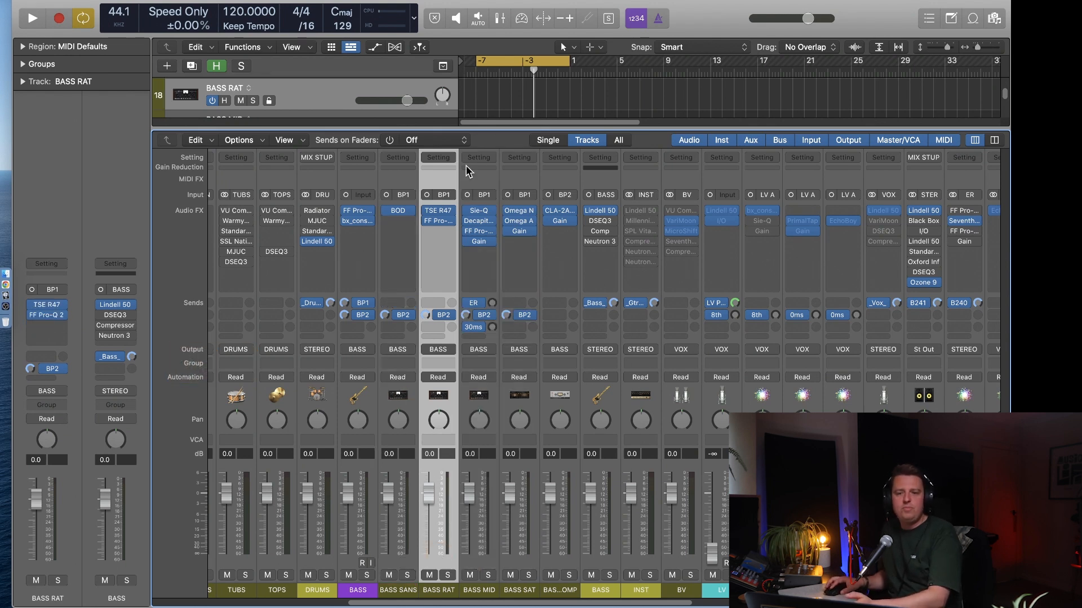
pyautogui.click(439, 214)
pyautogui.moveTo(450, 143); pyautogui.dragTo(489, 146)
pyautogui.click(372, 147)
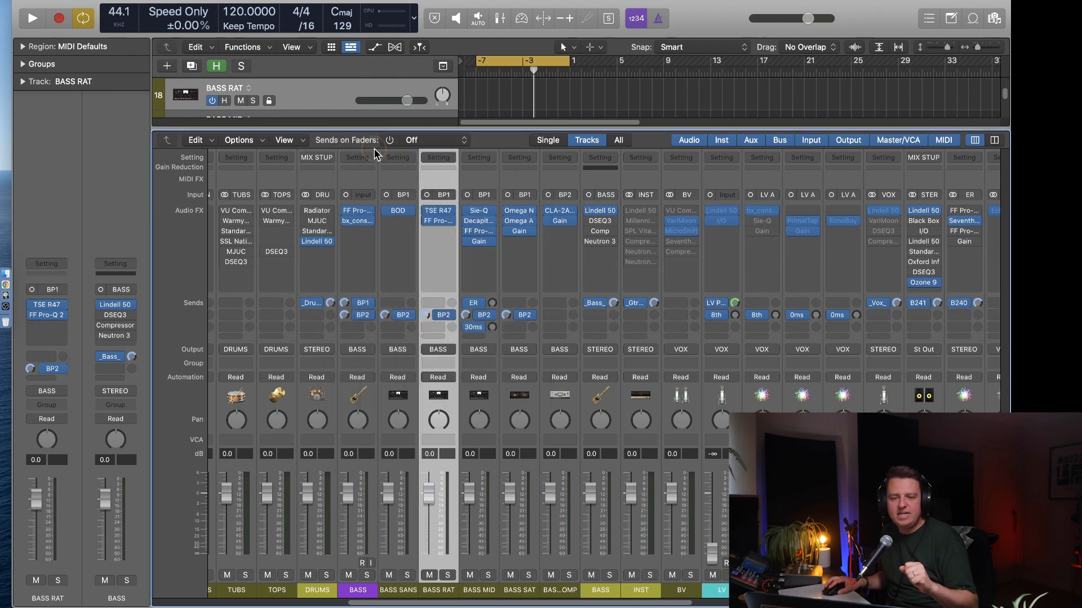
# Step: Set the low-cut slope in BASS RAT's Pro-Q 2 to 6 dB/oct and close the equalizer
pyautogui.click(439, 222)
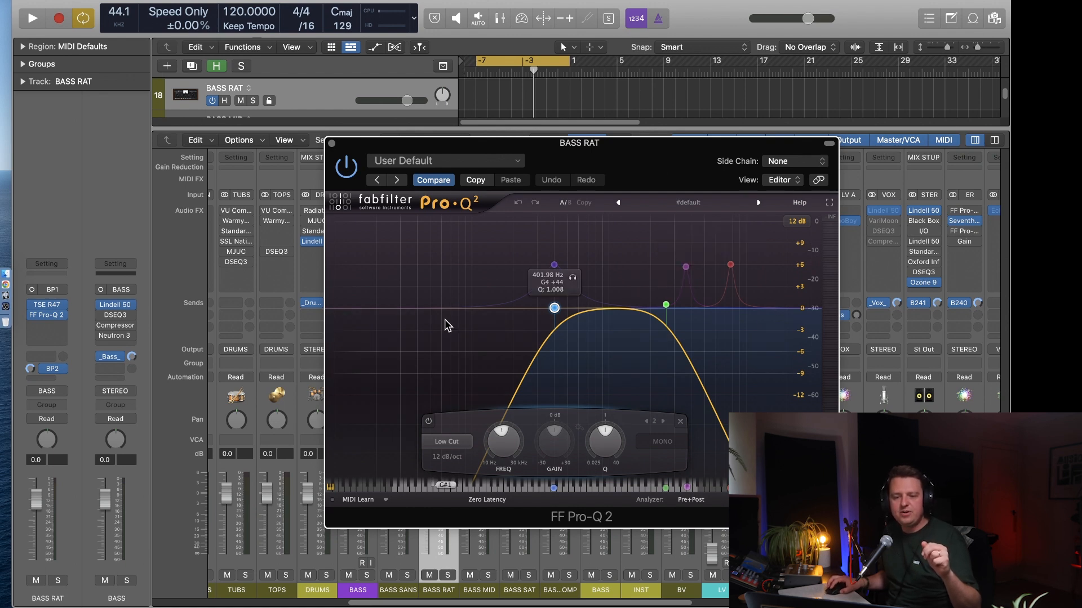
pyautogui.moveTo(646, 165); pyautogui.dragTo(624, 138)
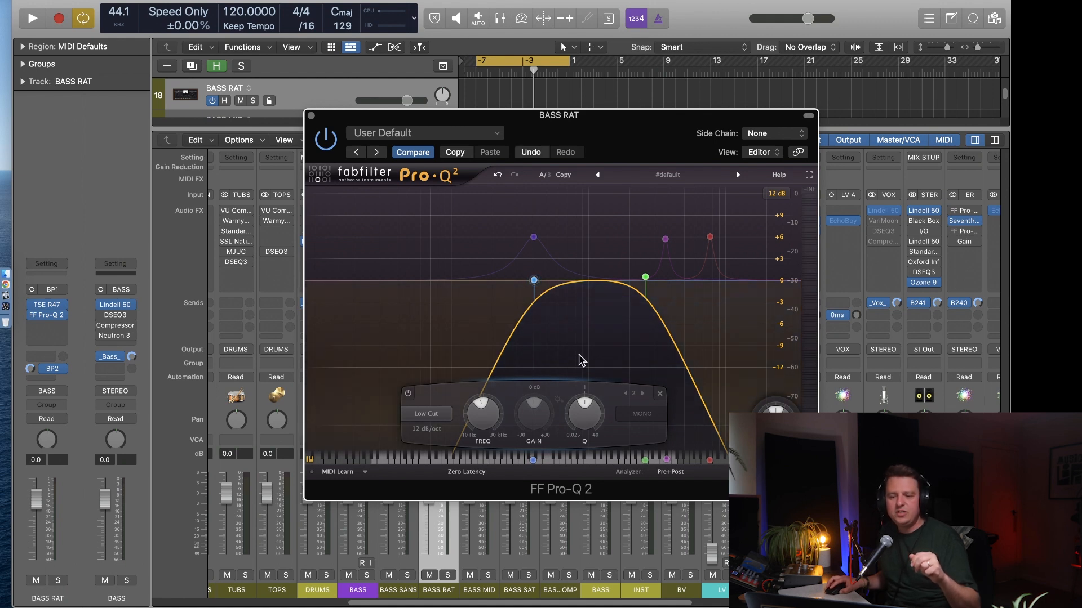
pyautogui.scroll(-1, 535, 285)
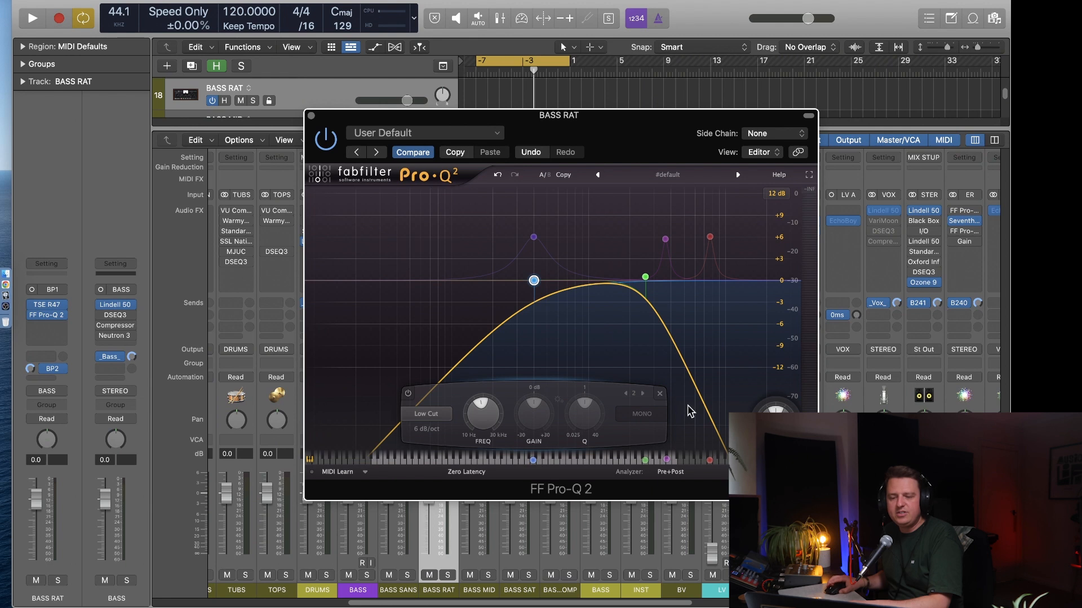
pyautogui.press('super+w')
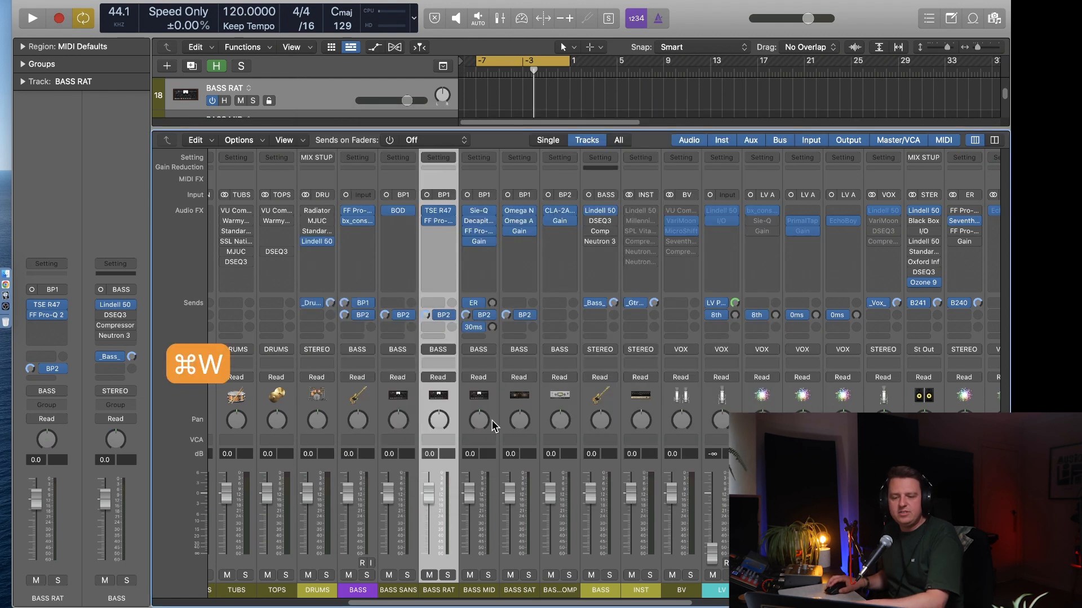
# Step: Review the Sie-Q and Decapitator settings on the BASS MID channel, closing each plug-in
pyautogui.click(480, 567)
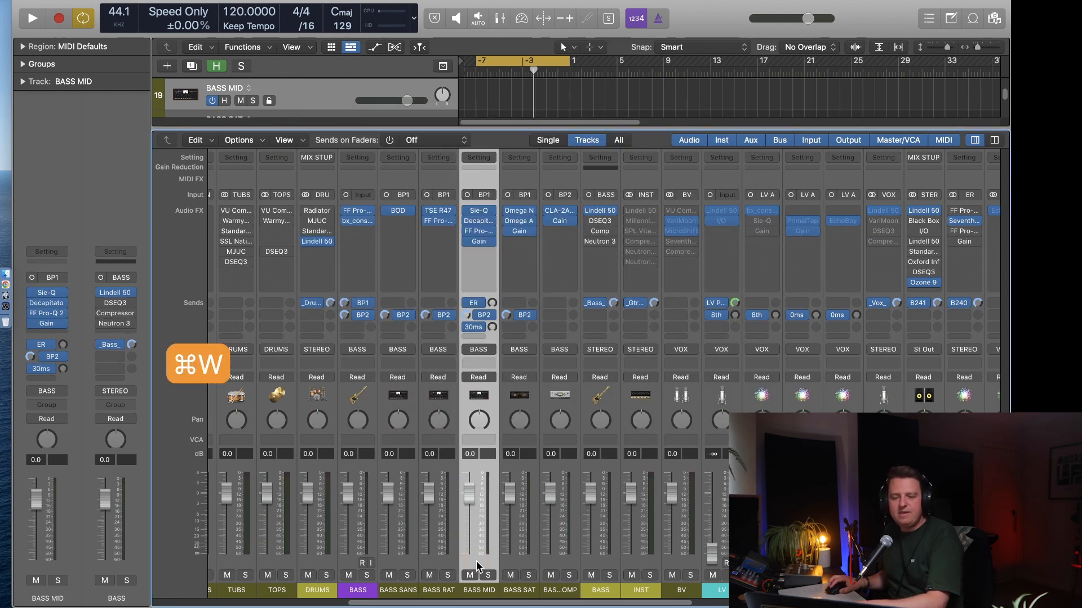
pyautogui.click(482, 210)
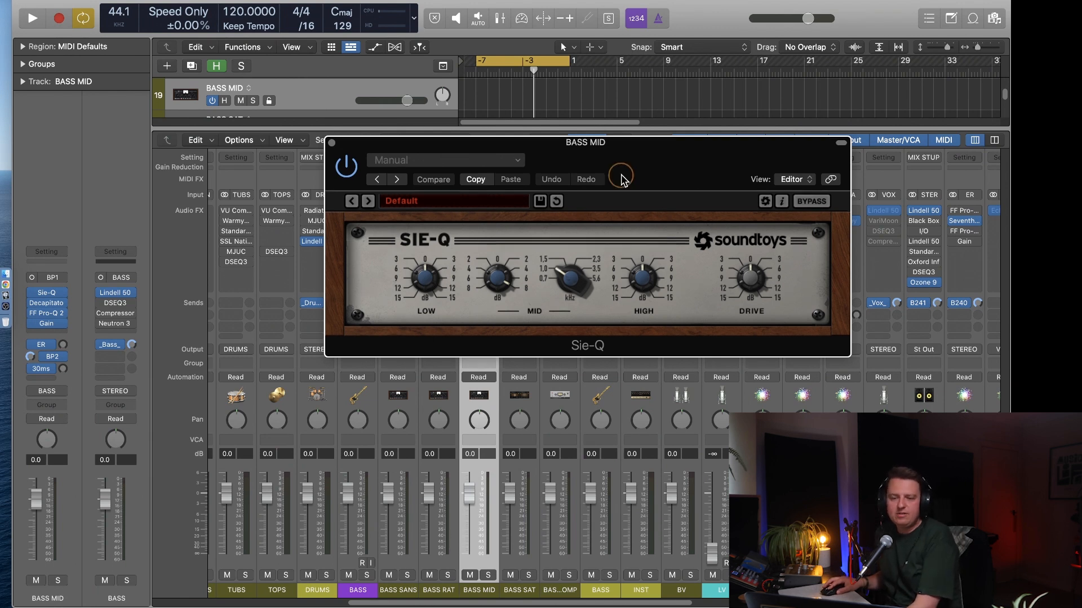
pyautogui.moveTo(623, 180); pyautogui.dragTo(600, 147)
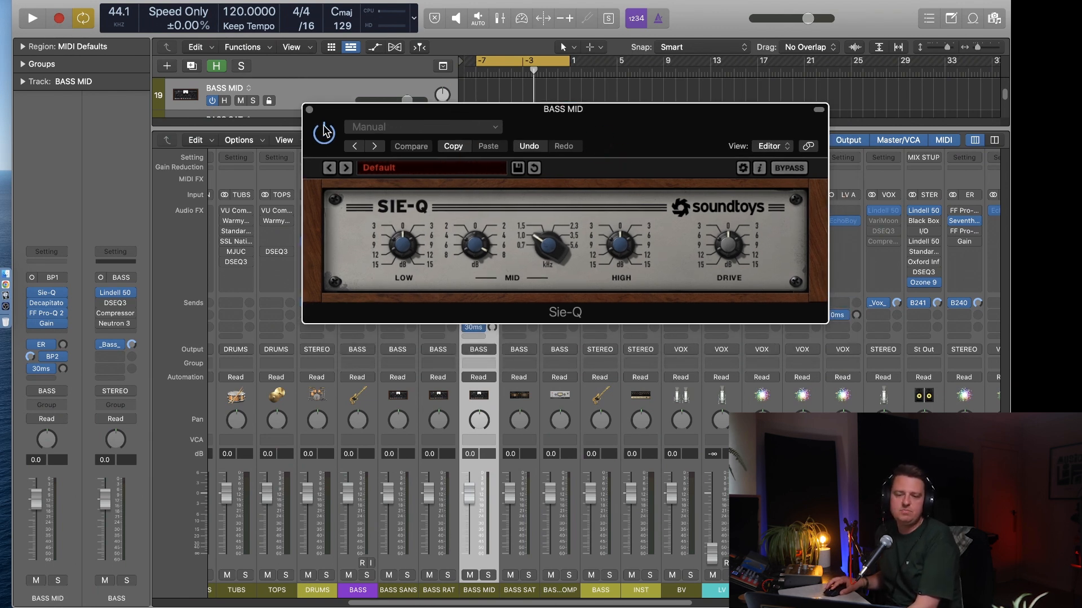
pyautogui.click(309, 109)
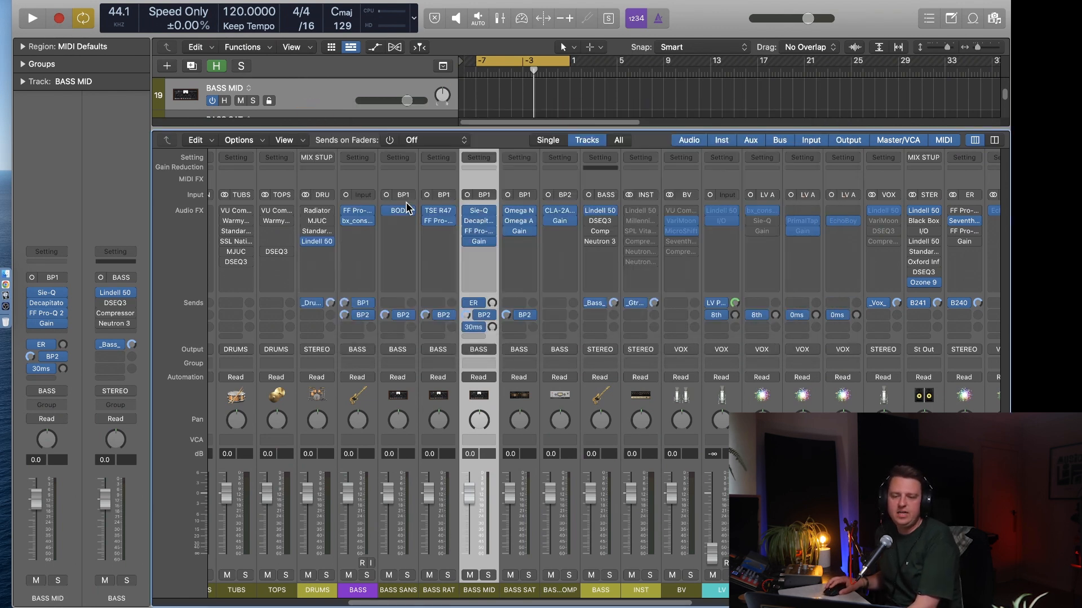
pyautogui.click(479, 225)
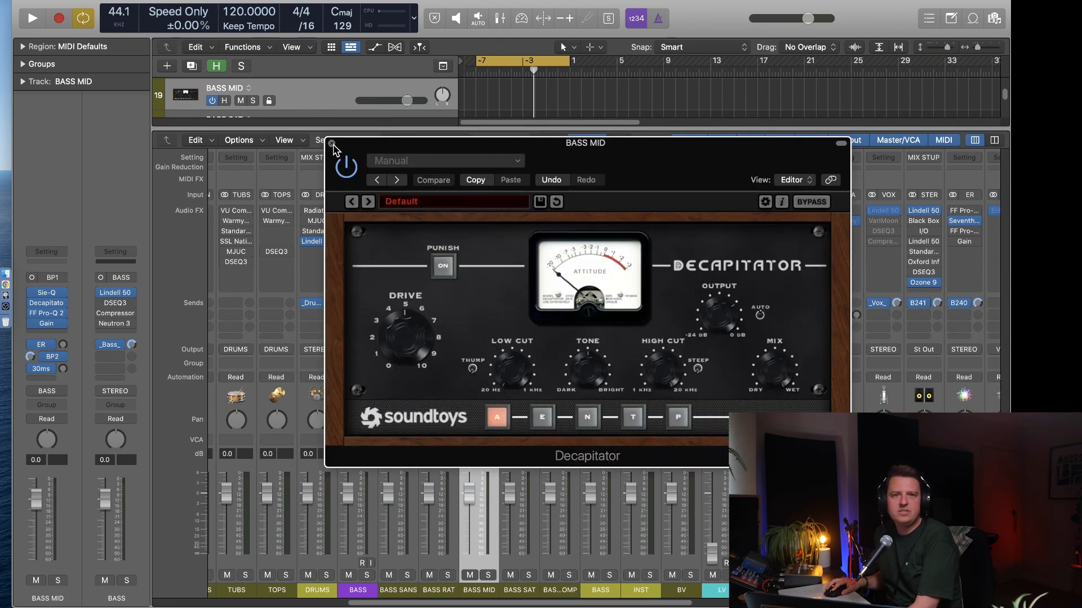
pyautogui.click(332, 145)
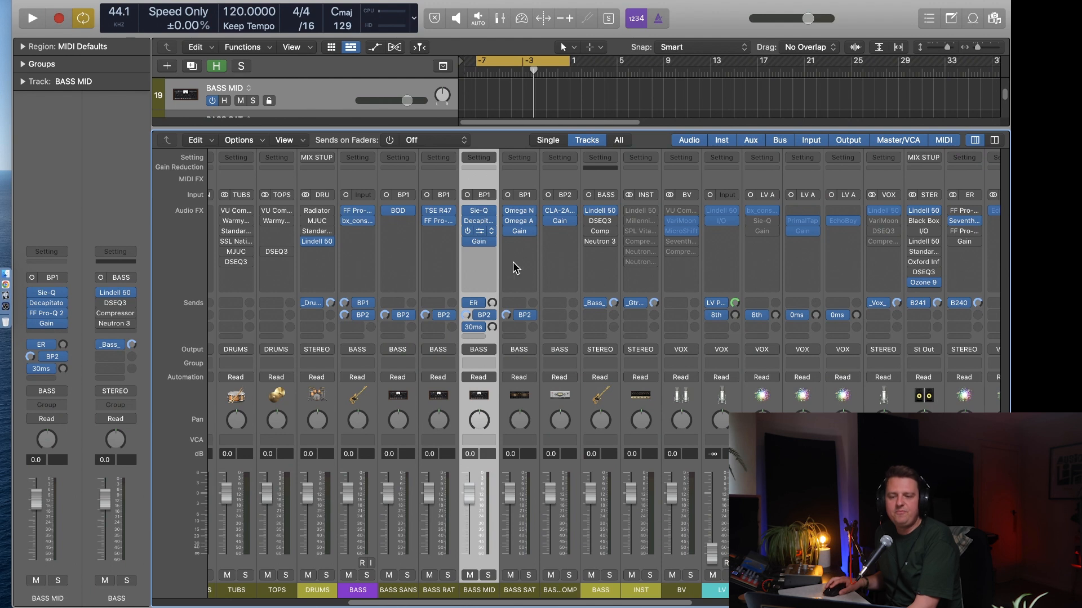
# Step: Set the low cut in BASS MID's Pro-Q 2 to about 286 Hz with a 6 dB/oct slope and a Q of 1
pyautogui.click(479, 231)
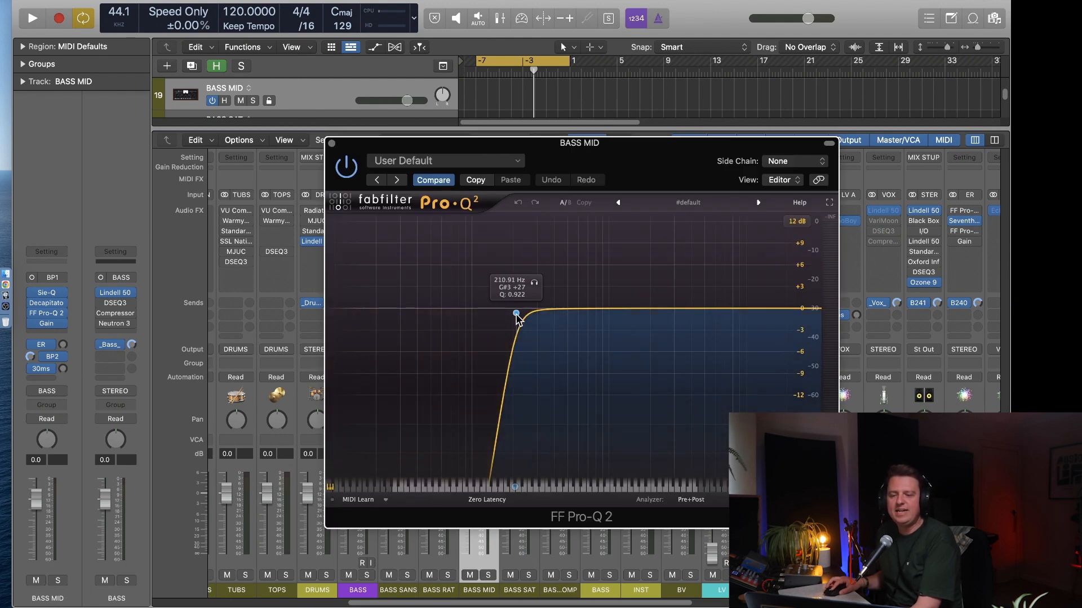
pyautogui.moveTo(517, 314); pyautogui.dragTo(547, 313)
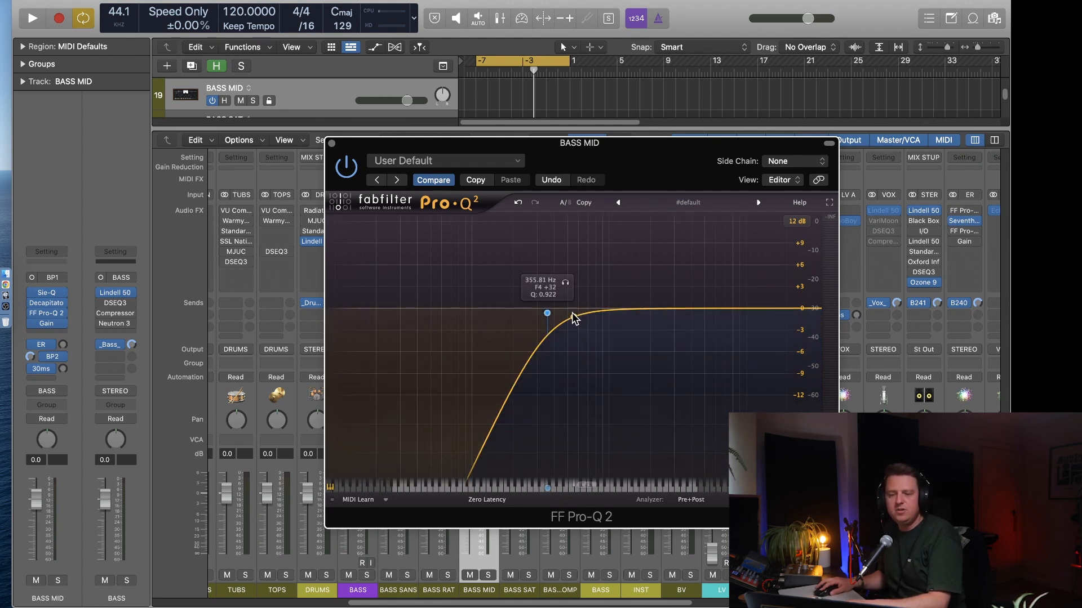
pyautogui.moveTo(546, 313); pyautogui.dragTo(534, 309)
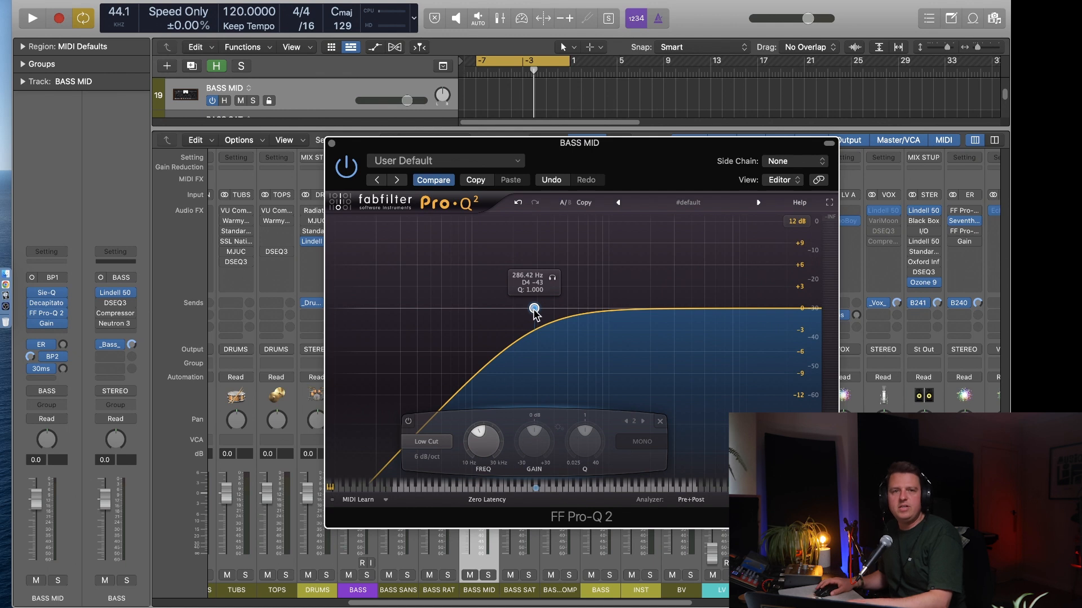
# Step: Close BASS MID's equalizer, and review the Omega N, Omega A and Gain plug-ins on BASS SAT, closing them when done
pyautogui.click(646, 165)
pyautogui.press('super+w')
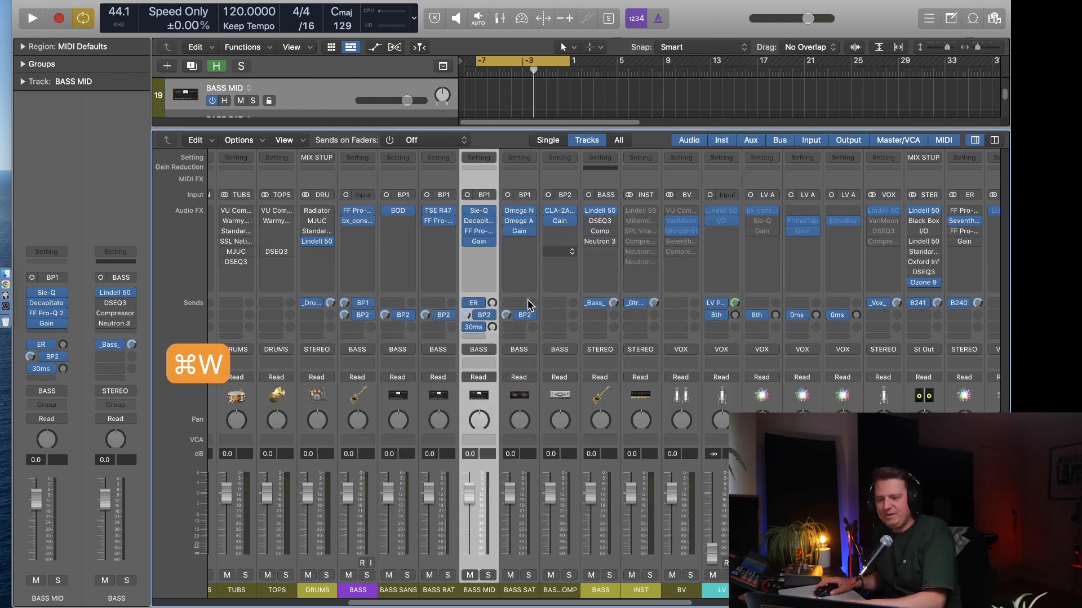
pyautogui.press('Down')
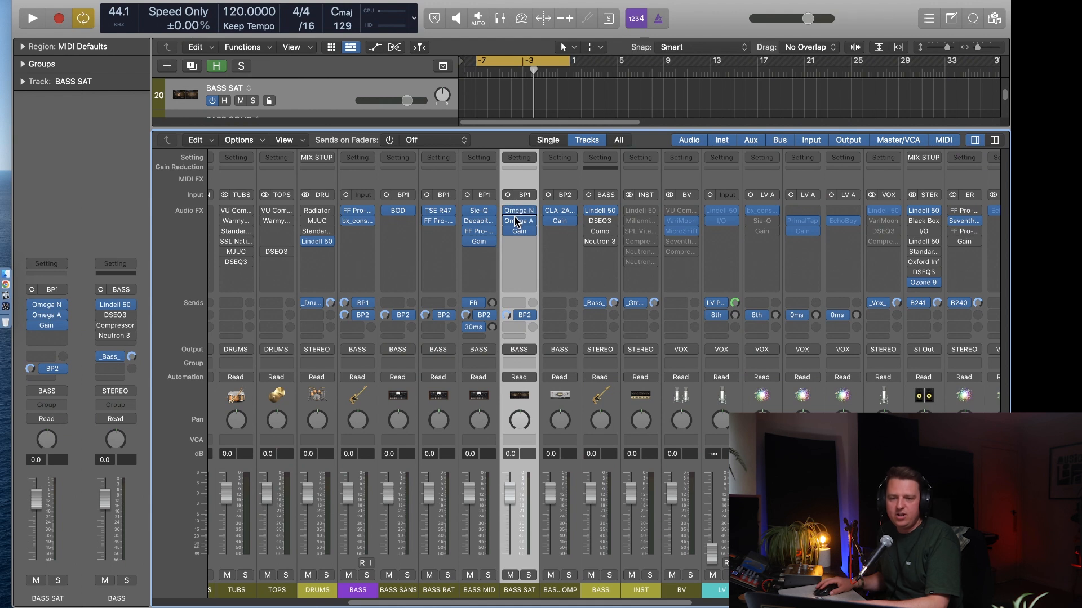
pyautogui.click(519, 213)
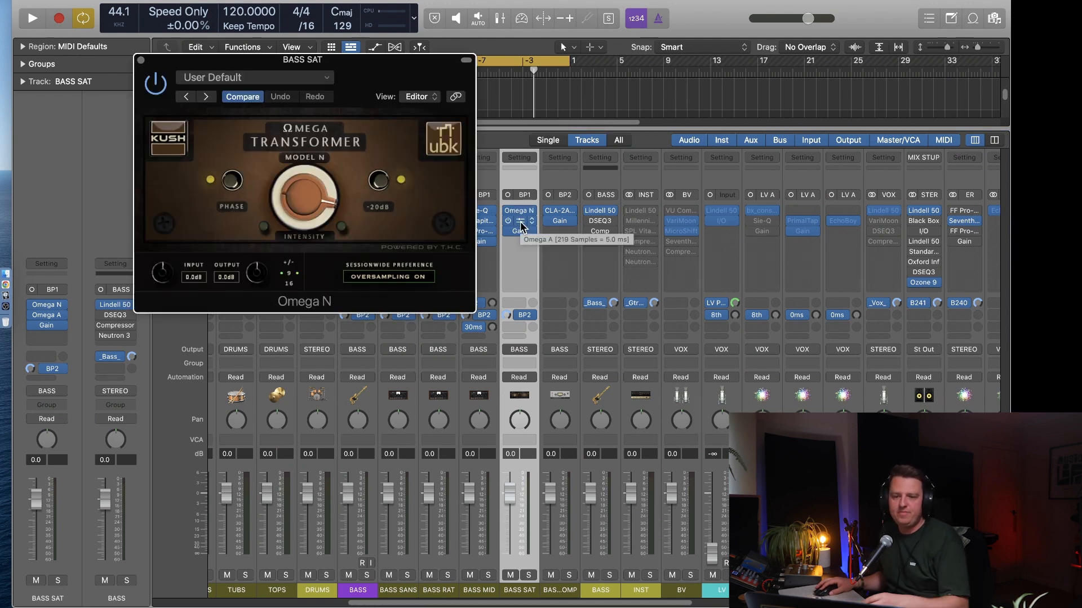
pyautogui.click(521, 222)
pyautogui.moveTo(552, 157); pyautogui.dragTo(832, 85)
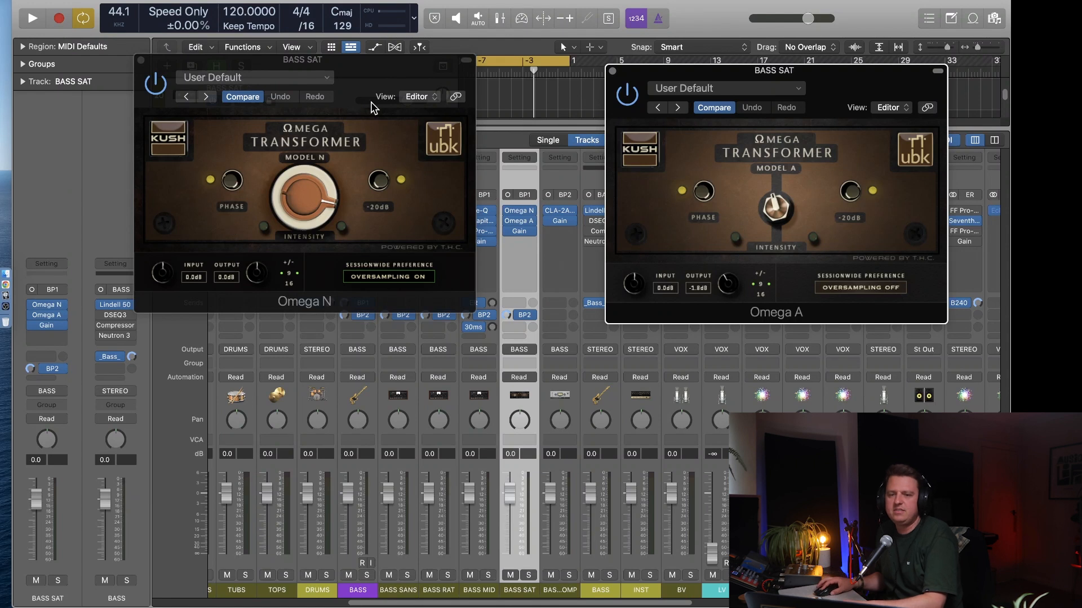
pyautogui.click(420, 86)
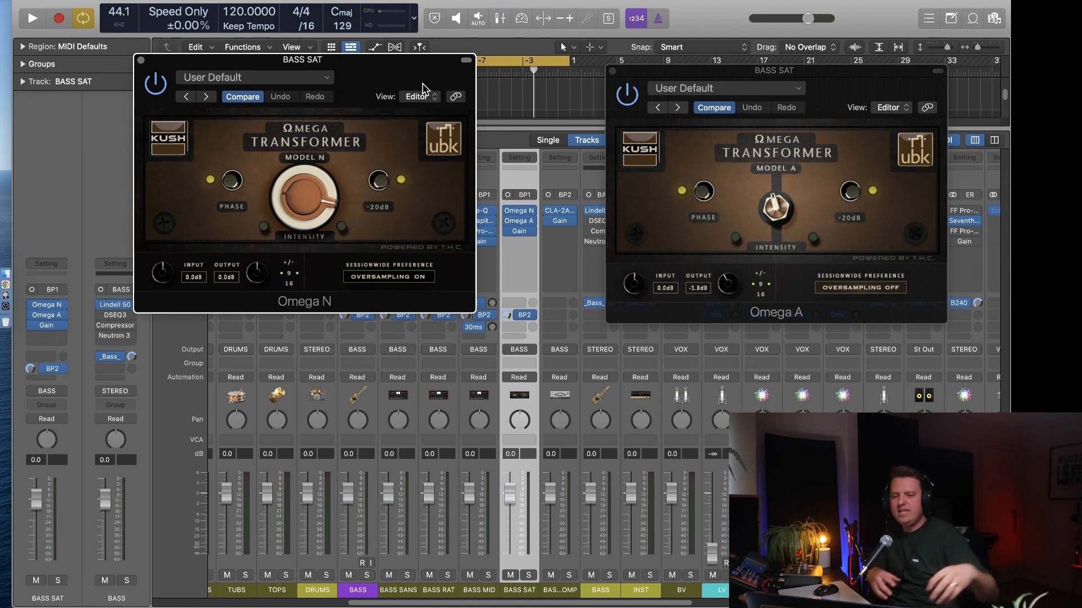
pyautogui.press('super+shift+w')
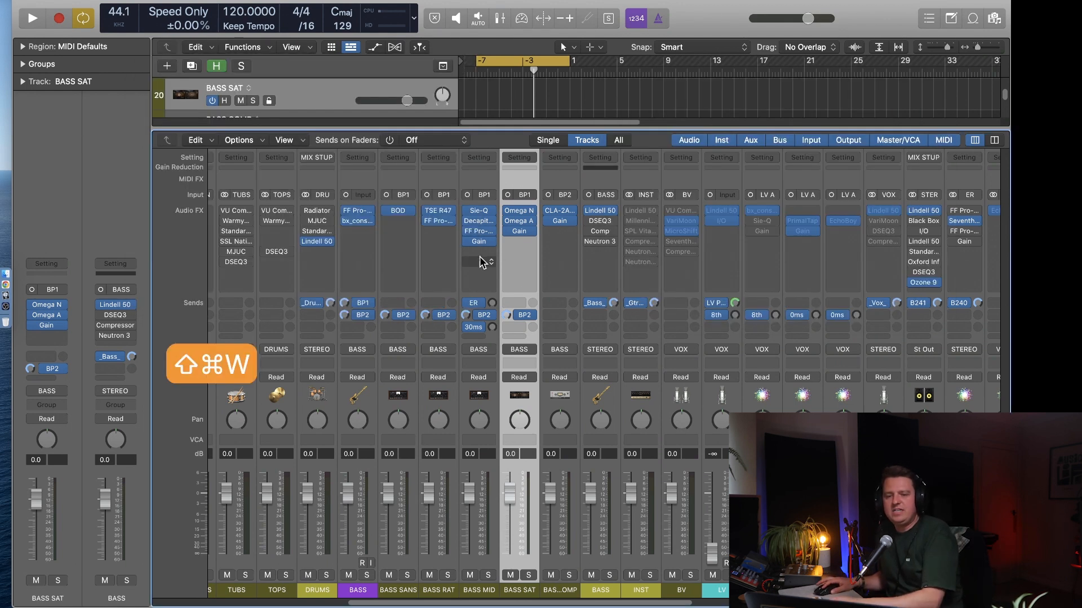
pyautogui.click(519, 232)
pyautogui.press('super+w')
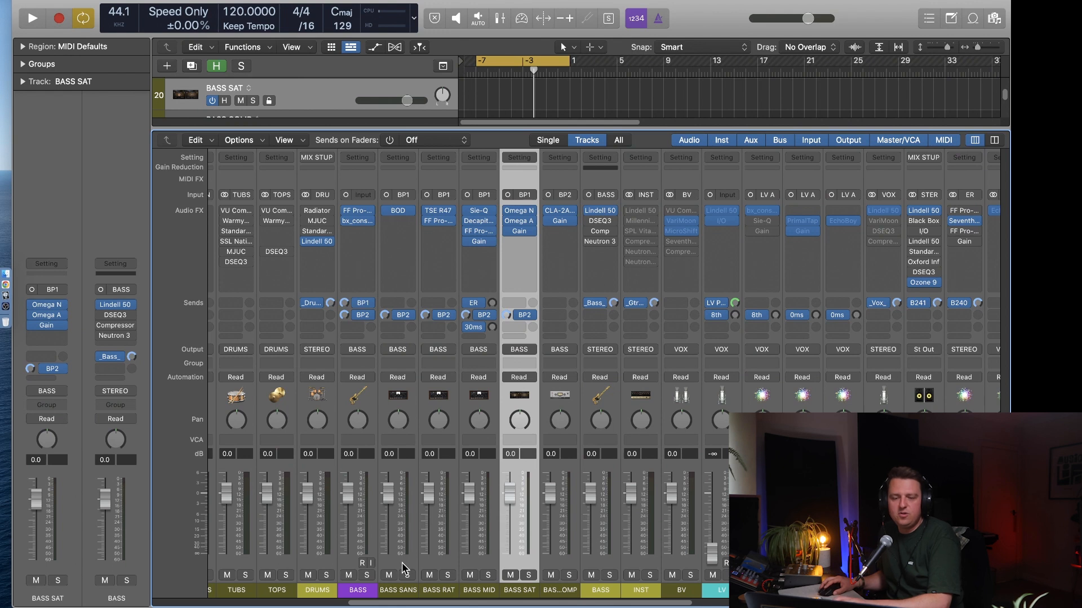
# Step: Highlight the channels from BASS to BASS SAT, and set Analog to Off in BASS COMP's CLA-2A, closing the compressor
pyautogui.keyDown('shift'); pyautogui.click(379, 565); pyautogui.keyUp('shift')
pyautogui.keyDown('shift'); pyautogui.click(353, 561); pyautogui.keyUp('shift')
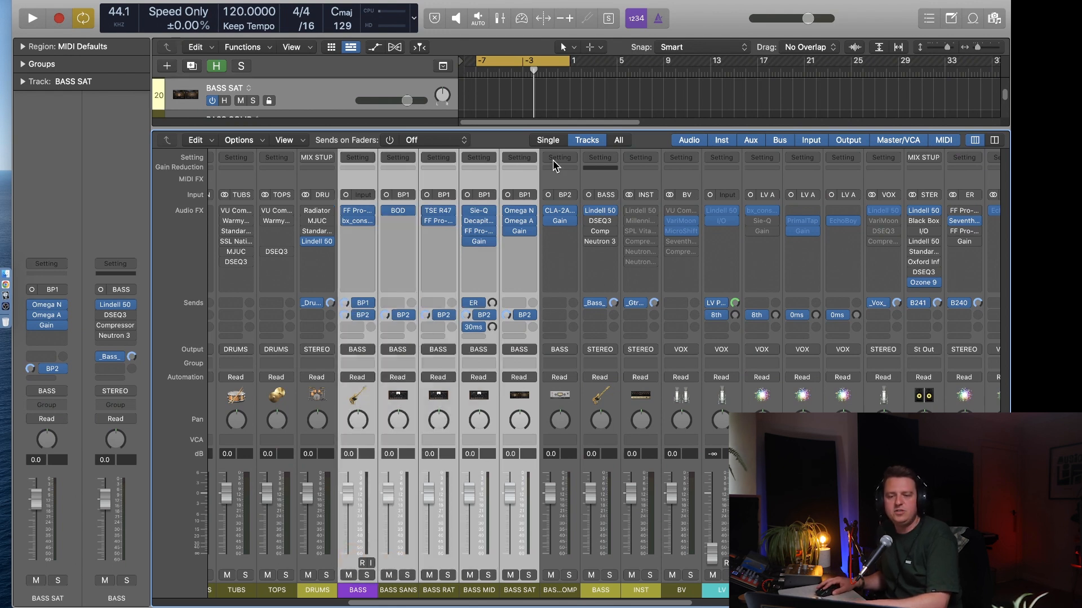
pyautogui.click(573, 562)
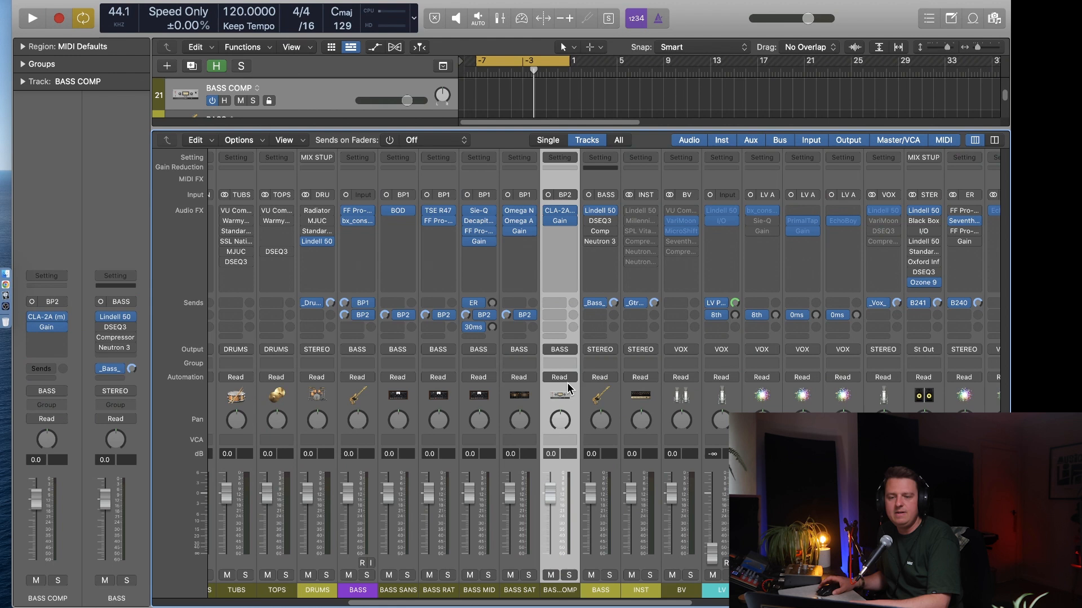
pyautogui.click(563, 211)
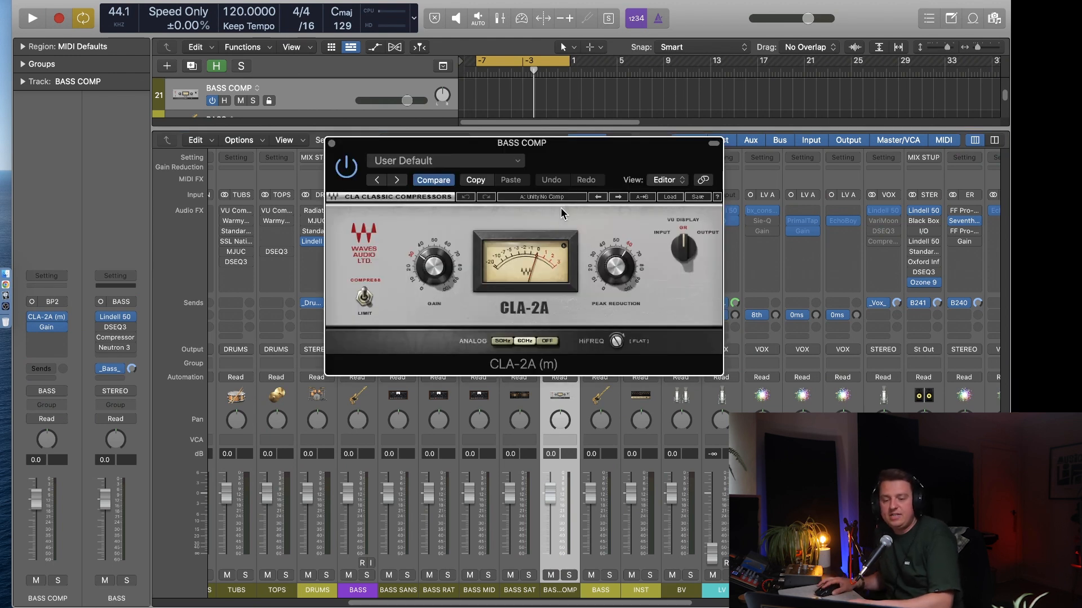
pyautogui.click(547, 341)
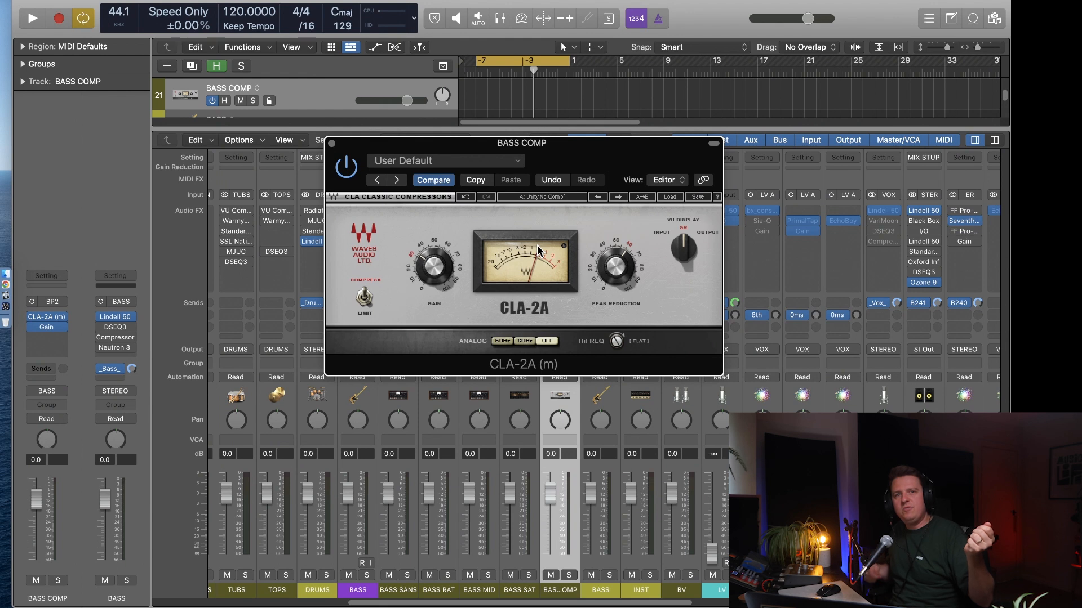
pyautogui.press('super+w')
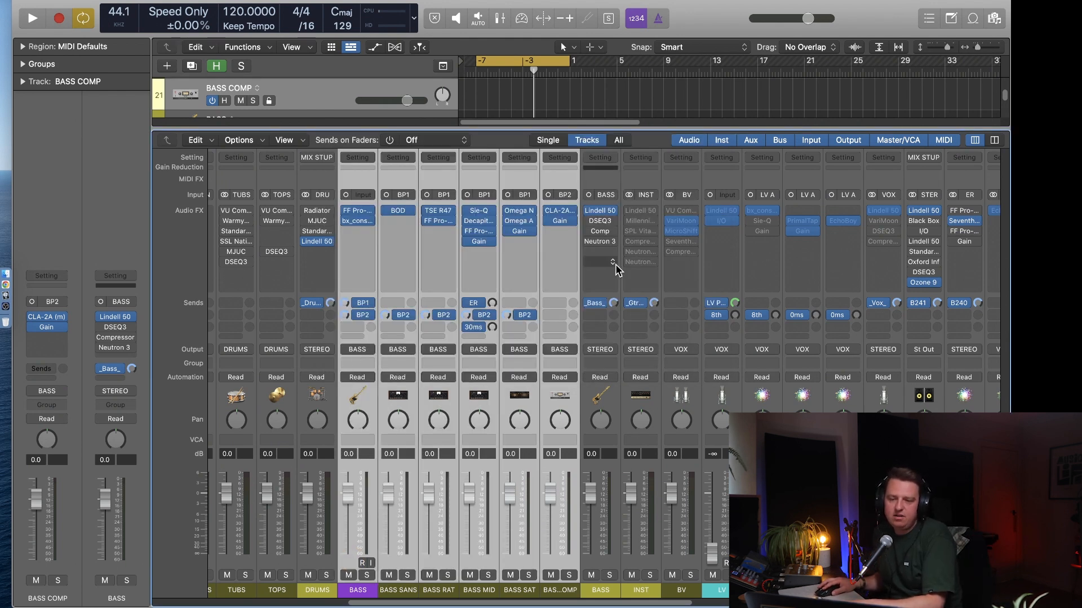
# Step: Examine the LF, LMF and HMF controls of the Lindell 50 Channel on the BASS bus and hide the plug-in
pyautogui.click(603, 559)
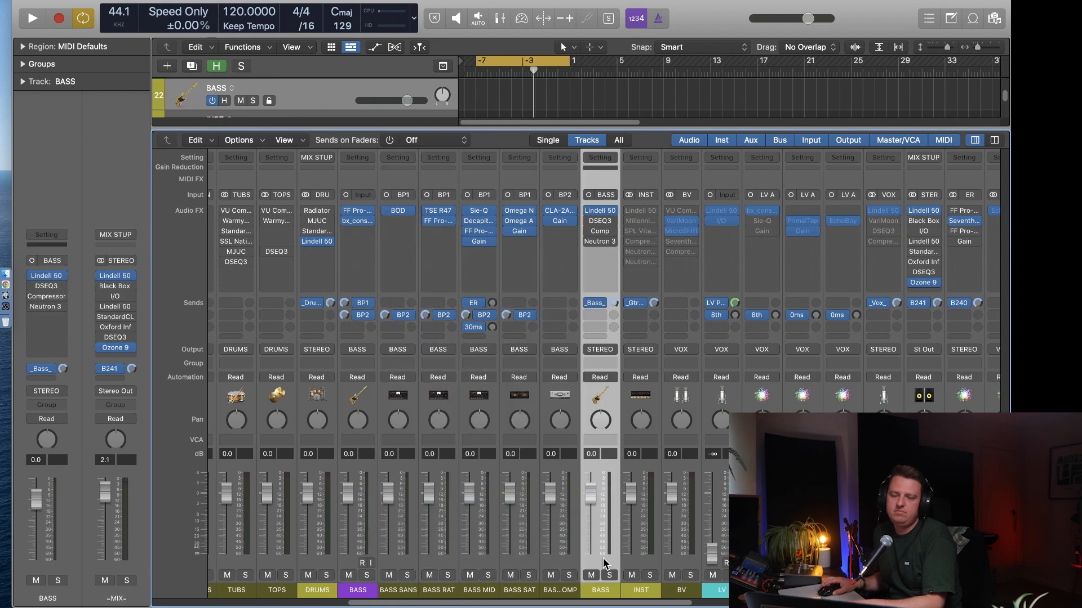
pyautogui.click(600, 214)
pyautogui.moveTo(673, 169); pyautogui.dragTo(618, 63)
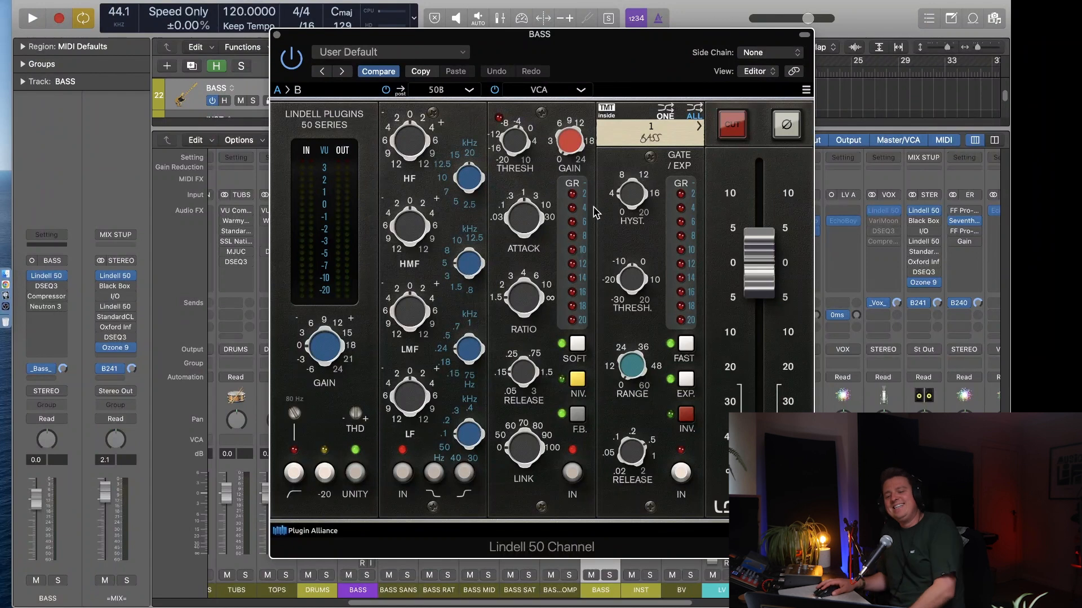
pyautogui.moveTo(613, 74); pyautogui.dragTo(657, 63)
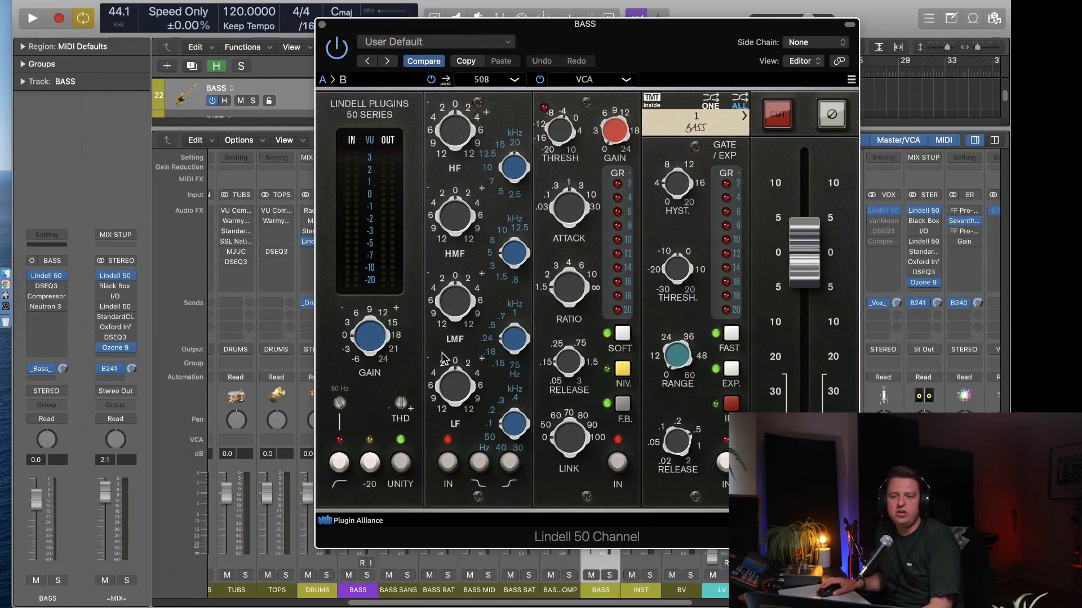
pyautogui.moveTo(467, 401); pyautogui.dragTo(465, 389)
pyautogui.moveTo(463, 303); pyautogui.dragTo(463, 305)
pyautogui.moveTo(467, 226); pyautogui.dragTo(466, 223)
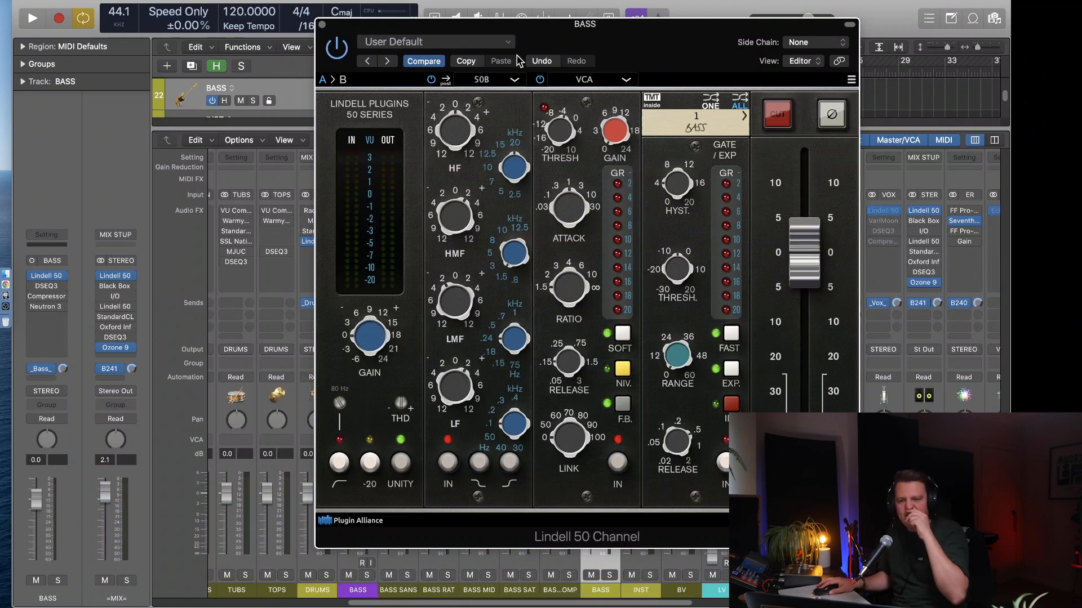
pyautogui.press('v')
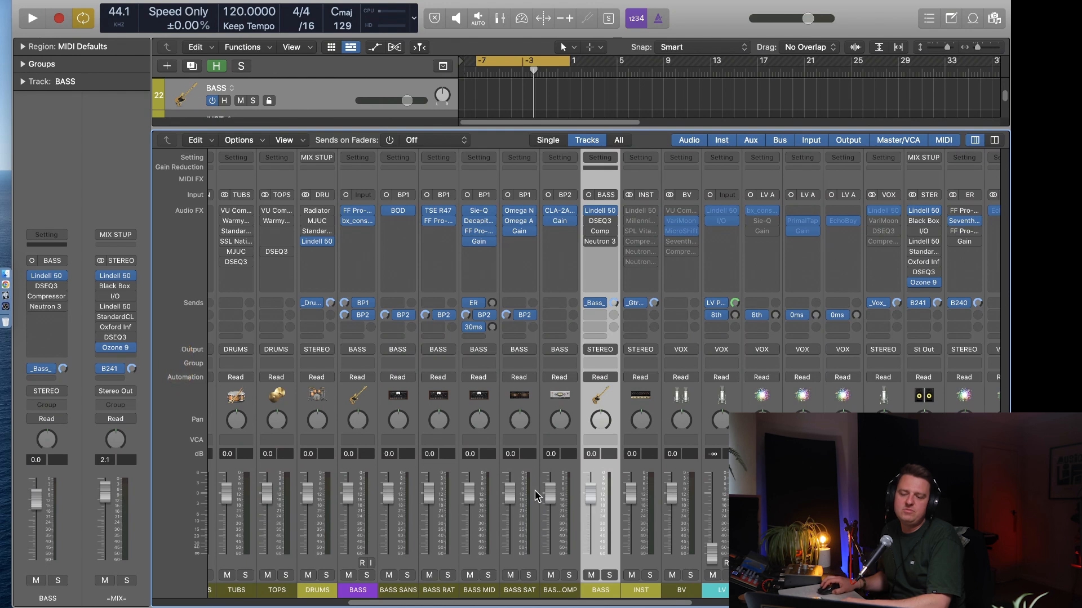
# Step: Lower the faders of BASS RAT, BASS MID, BASS SAT and BASS COMP to -10.6 dB and BASS SANS to -10.8 dB
pyautogui.click(553, 566)
pyautogui.keyDown('shift'); pyautogui.click(435, 563); pyautogui.keyUp('shift')
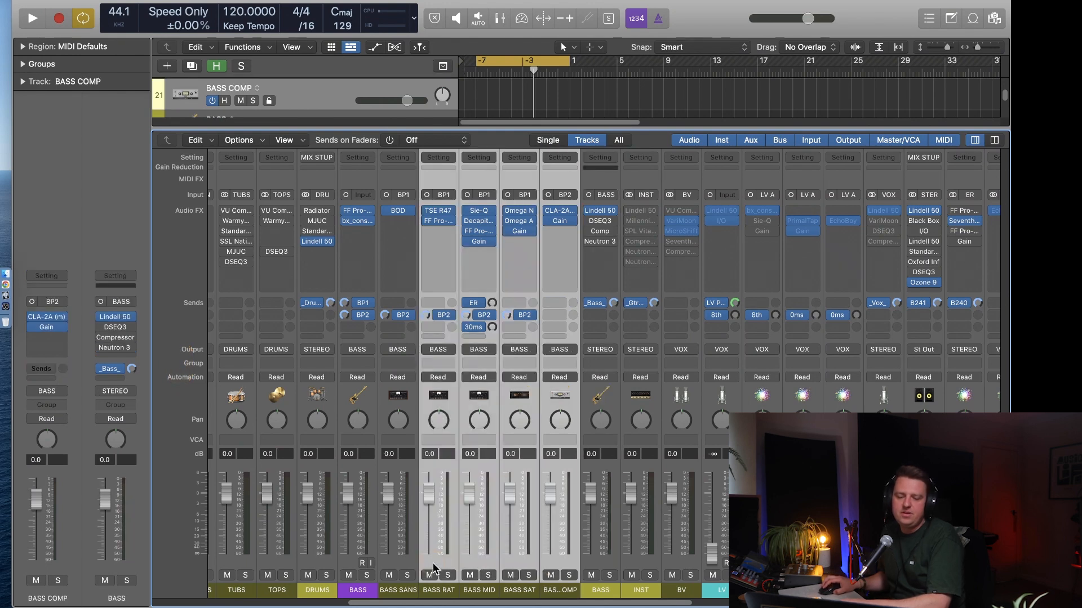
pyautogui.moveTo(429, 516); pyautogui.dragTo(403, 560)
pyautogui.click(403, 560)
pyautogui.moveTo(391, 507); pyautogui.dragTo(400, 546)
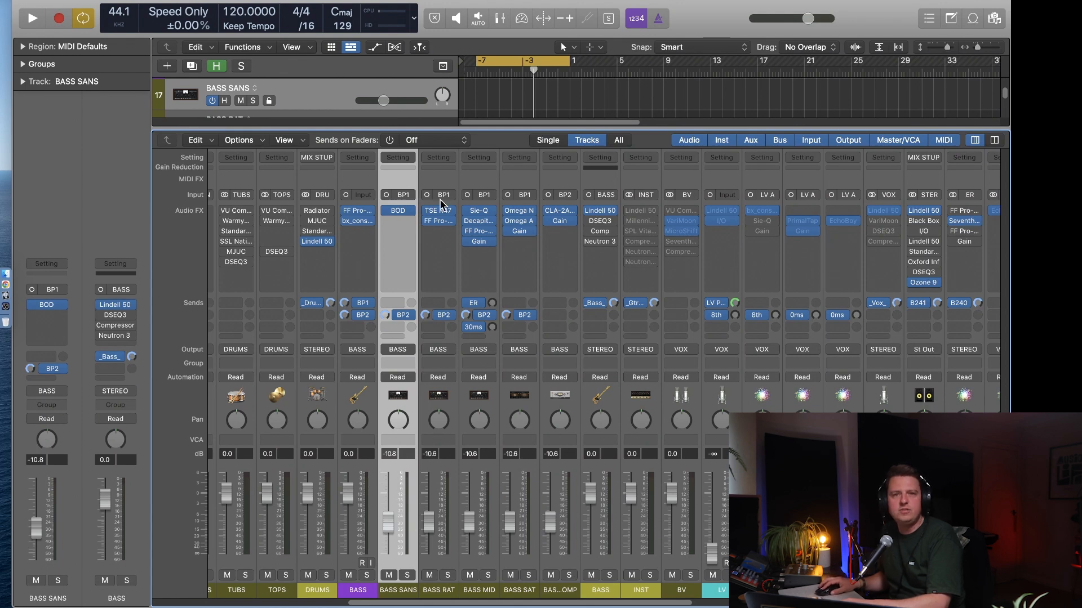
# Step: Set the high-pass filter of the BASS bus's Lindell 50 Channel to about 33 Hz and leave the filter switched off
pyautogui.click(598, 566)
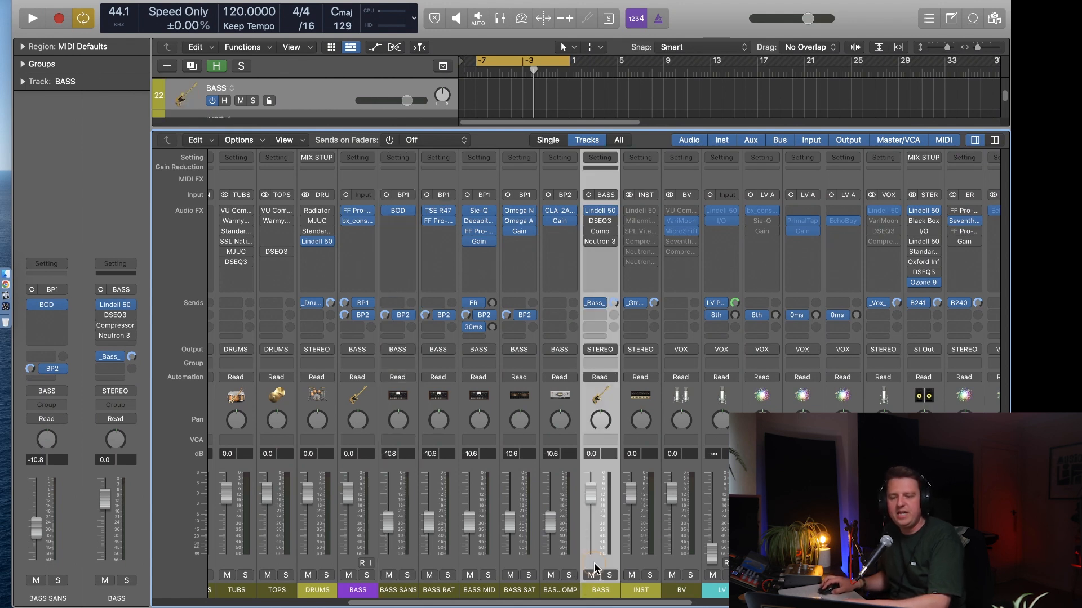
pyautogui.click(608, 211)
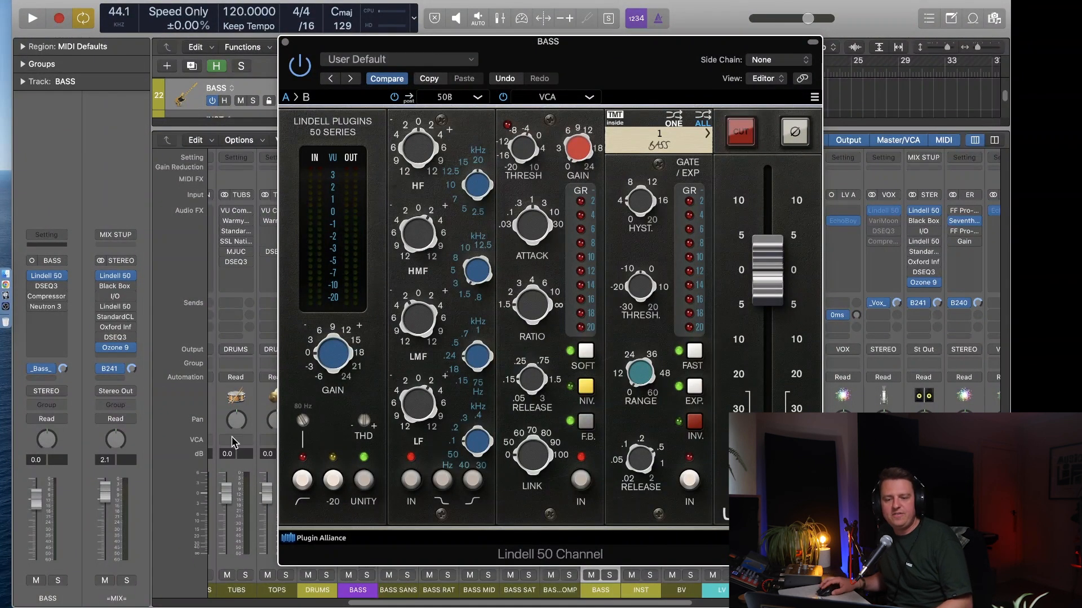
pyautogui.click(302, 480)
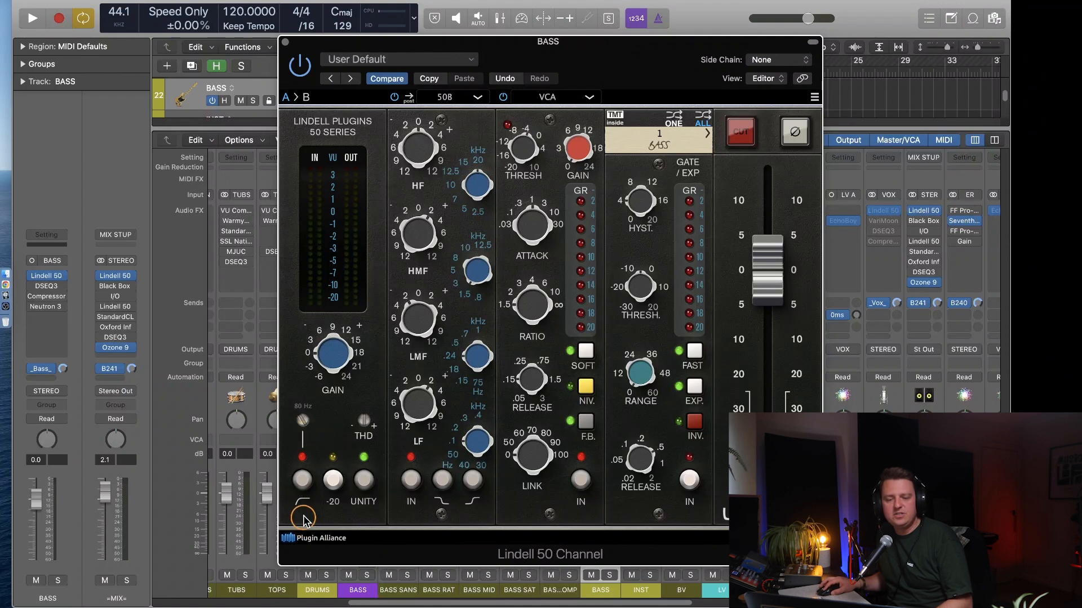
pyautogui.moveTo(304, 428)
pyautogui.moveTo(303, 428)
pyautogui.mouseDown()
pyautogui.moveTo(300, 495)
pyautogui.moveTo(306, 445)
pyautogui.mouseUp()
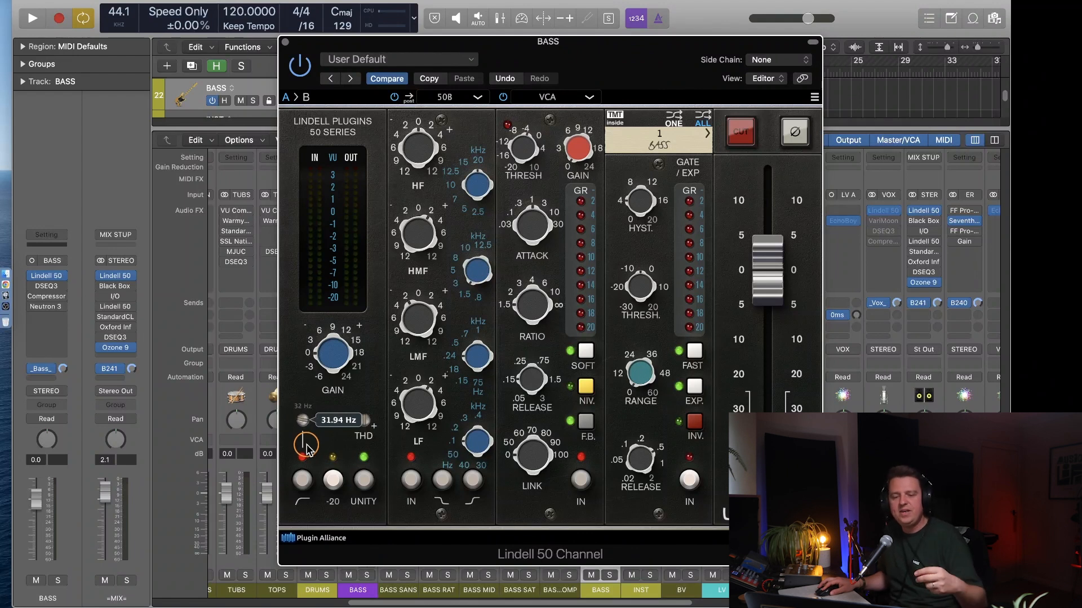
pyautogui.click(302, 487)
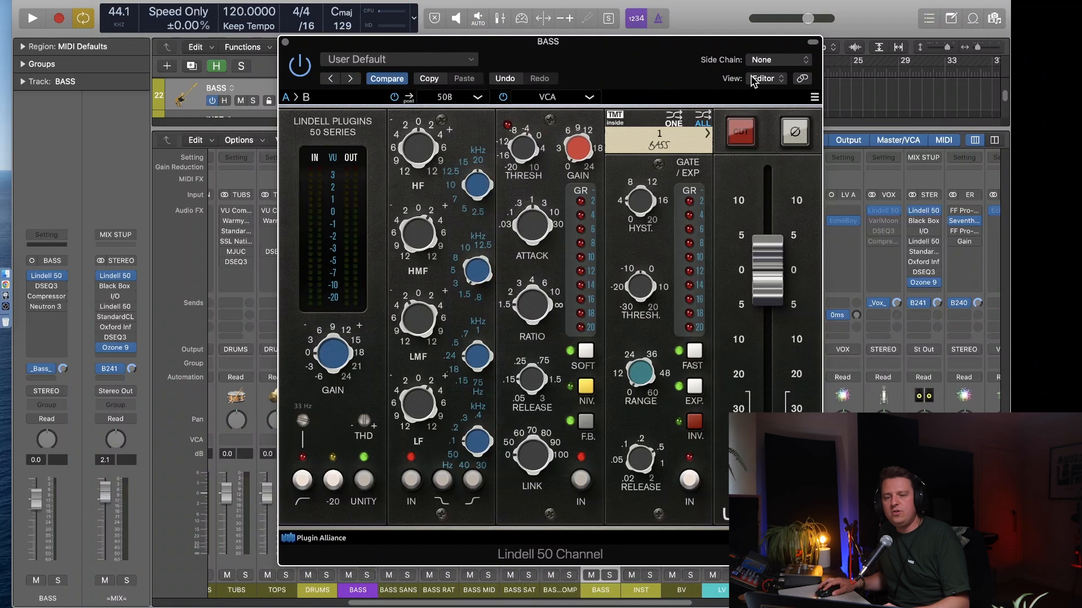
# Step: Lower the Lindell 50 Channel's output fader to between 5 and 10 dB below zero and close the plug-in
pyautogui.moveTo(652, 80); pyautogui.dragTo(408, 33)
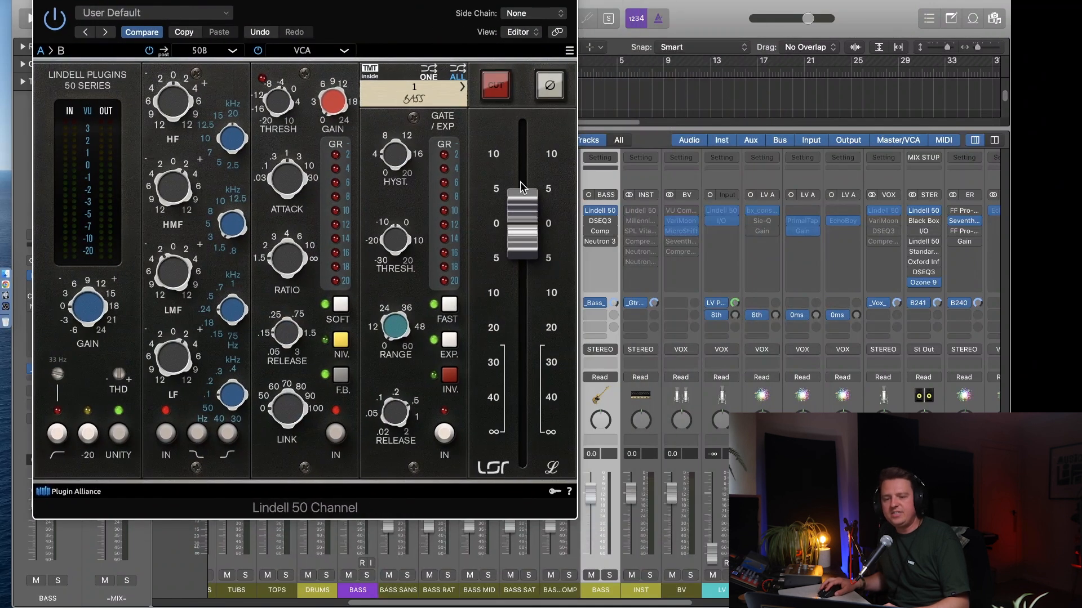
pyautogui.moveTo(521, 188); pyautogui.dragTo(522, 227)
pyautogui.moveTo(385, 38); pyautogui.dragTo(295, 38)
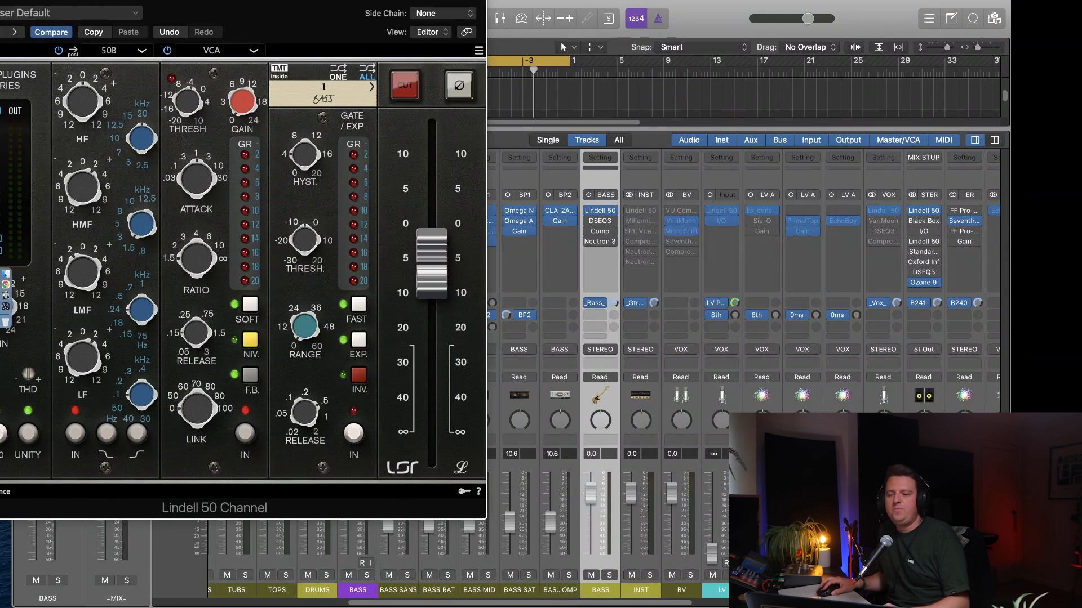
pyautogui.moveTo(444, 248)
pyautogui.mouseDown()
pyautogui.moveTo(441, 234)
pyautogui.moveTo(441, 258)
pyautogui.mouseUp()
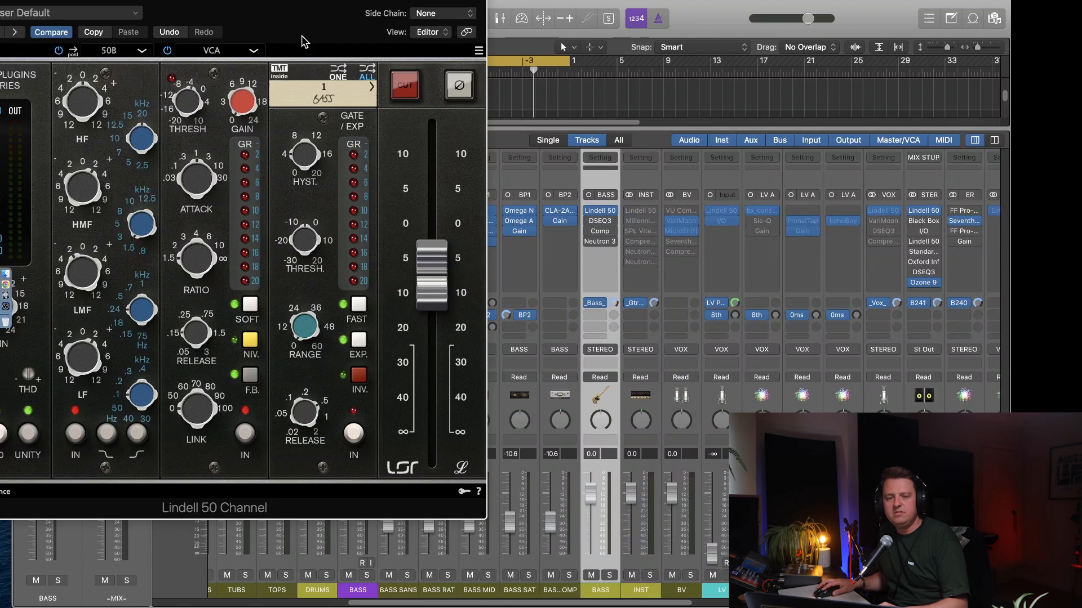
pyautogui.press('shift+super+w')
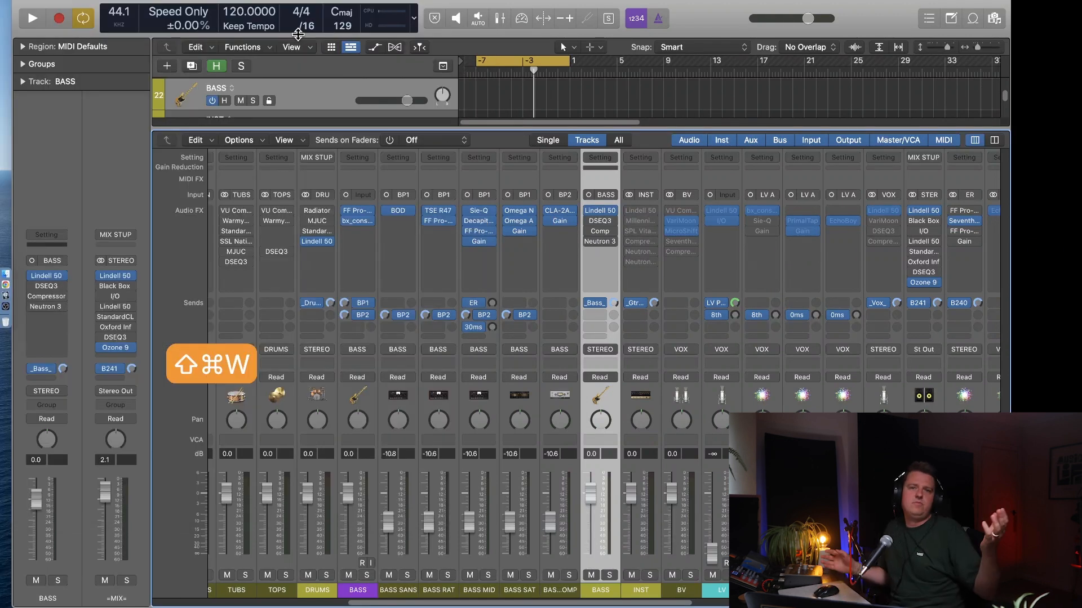
# Step: Set the attack to 0.1 and adjust the selectivity in DSEQ3 on the BASS bus
pyautogui.click(597, 220)
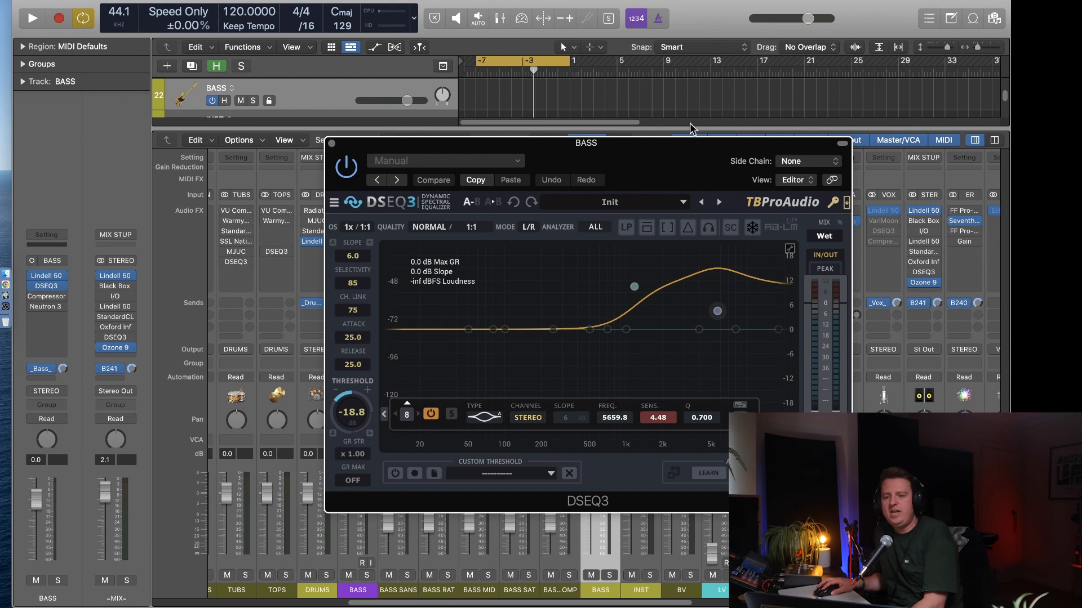
pyautogui.moveTo(682, 164); pyautogui.dragTo(588, 108)
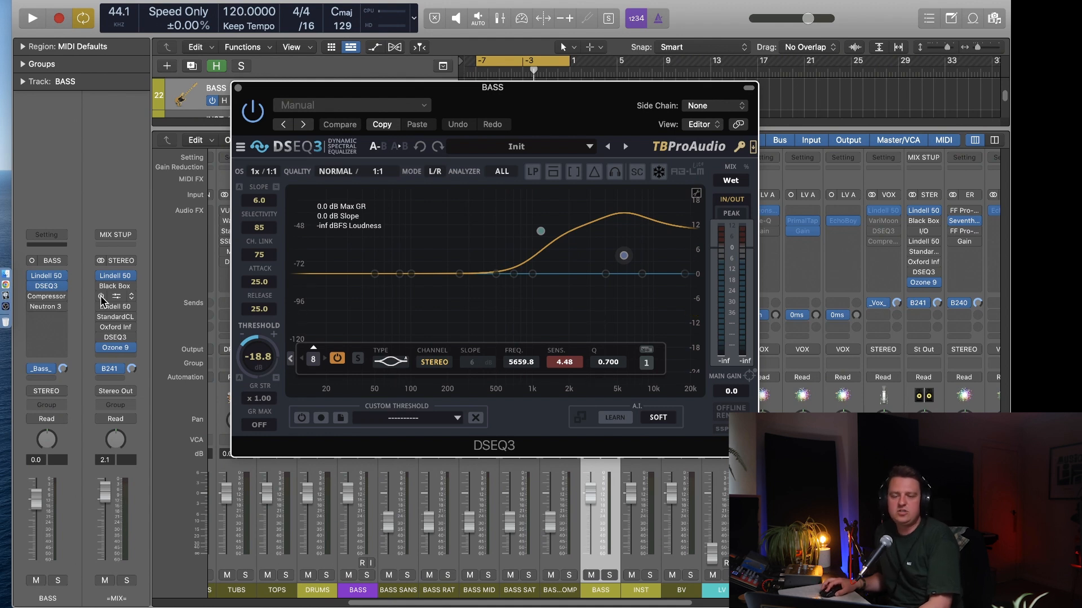
pyautogui.moveTo(550, 100); pyautogui.dragTo(607, 89)
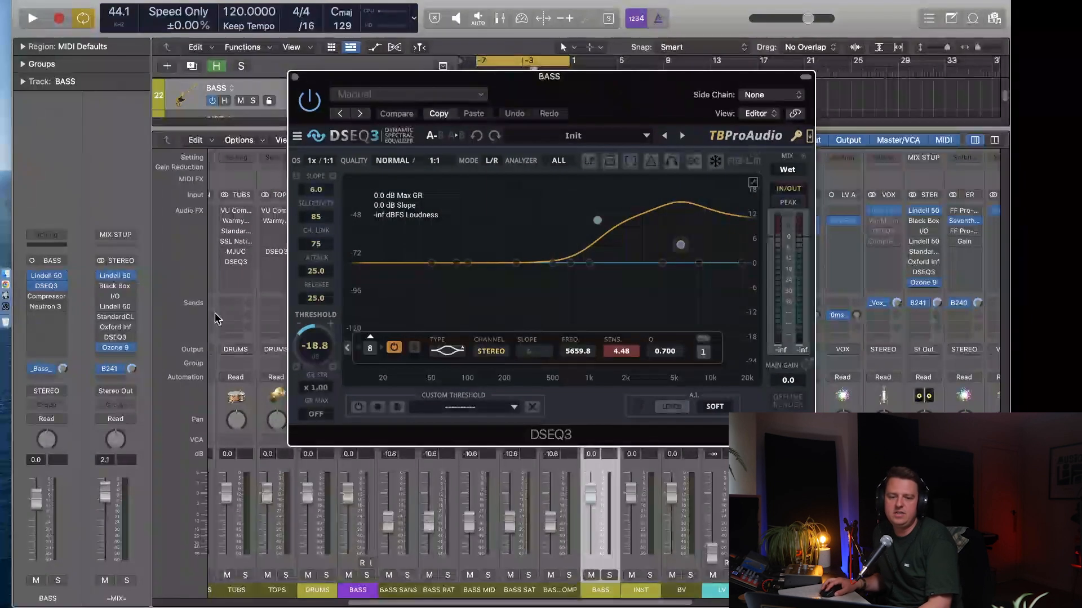
pyautogui.moveTo(321, 271)
pyautogui.mouseDown()
pyautogui.moveTo(321, 281)
pyautogui.moveTo(321, 271)
pyautogui.mouseUp()
pyautogui.moveTo(320, 224)
pyautogui.mouseDown()
pyautogui.moveTo(322, 213)
pyautogui.moveTo(320, 223)
pyautogui.mouseUp()
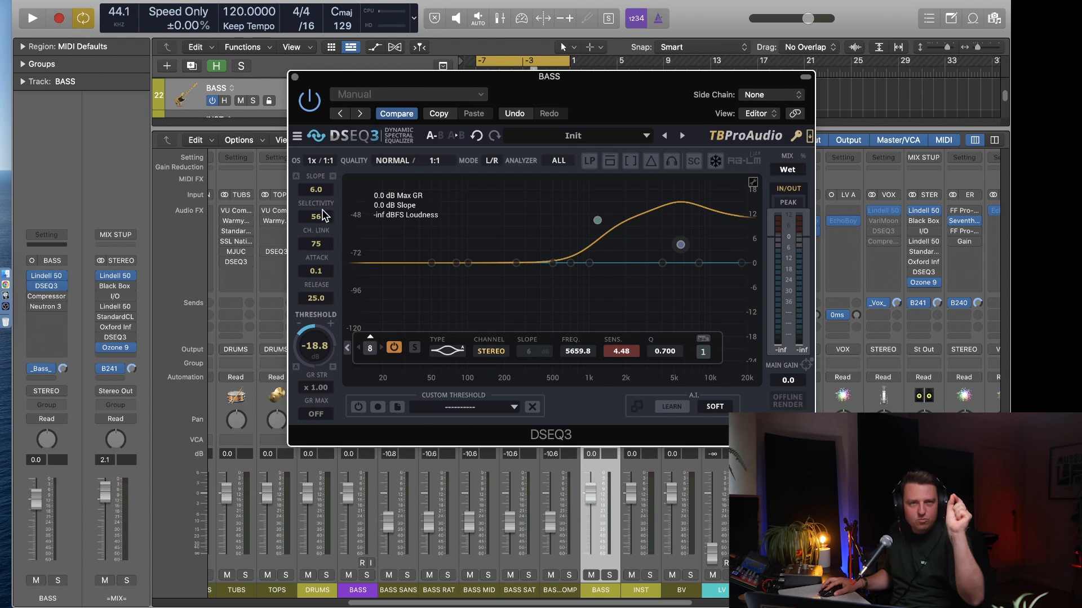
pyautogui.moveTo(317, 221)
pyautogui.mouseDown()
pyautogui.moveTo(316, 203)
pyautogui.moveTo(308, 223)
pyautogui.mouseUp()
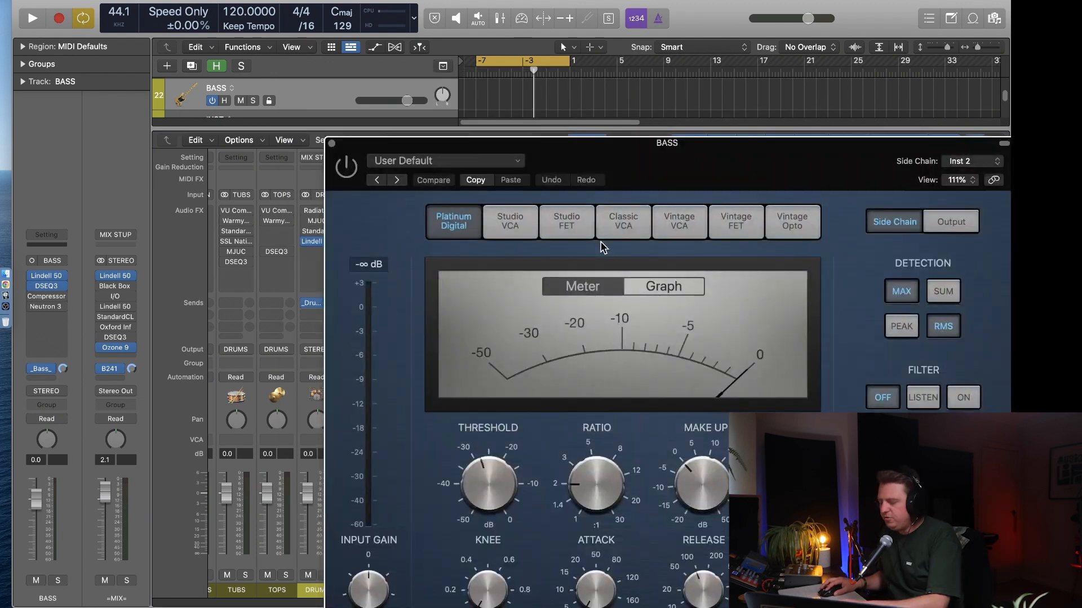
# Step: Set the side chain source of the BASS bus's Compressor to KGSC (Inst 2) and close the plug-in
pyautogui.moveTo(743, 151); pyautogui.dragTo(614, 66)
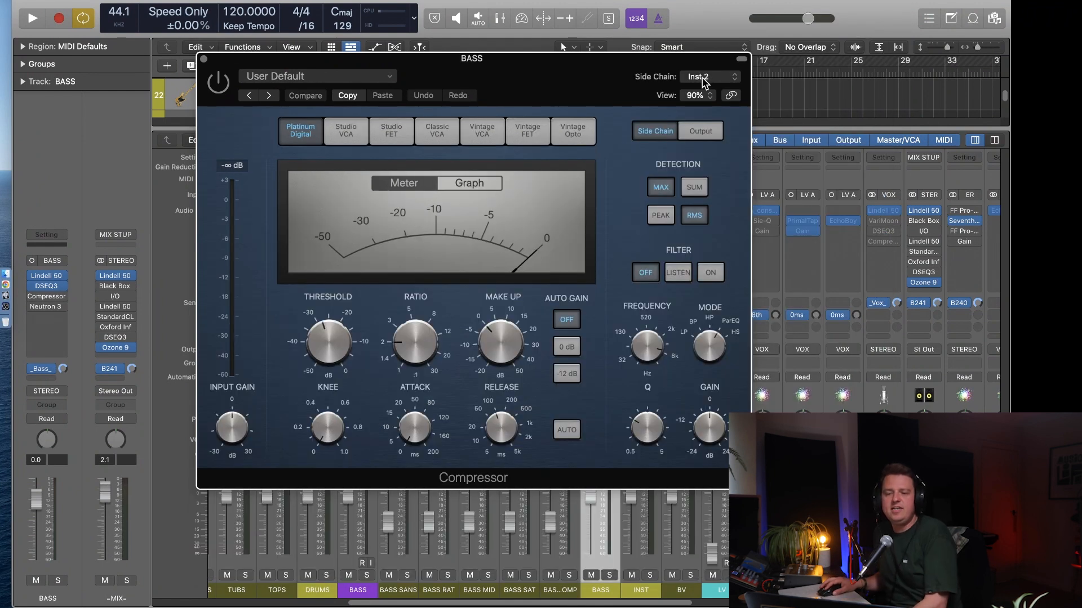
pyautogui.click(702, 82)
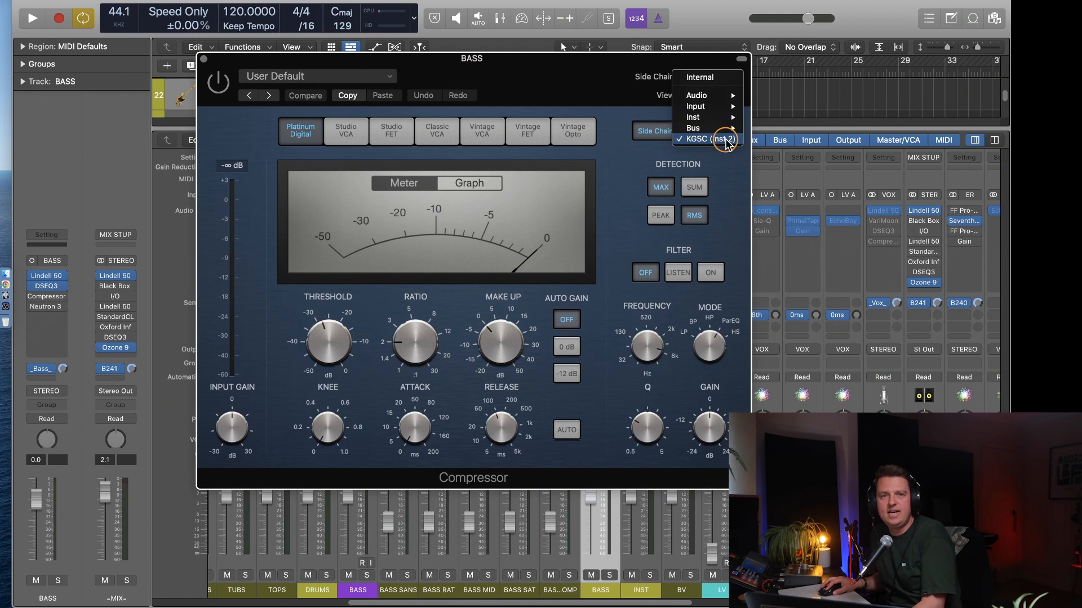
pyautogui.click(725, 141)
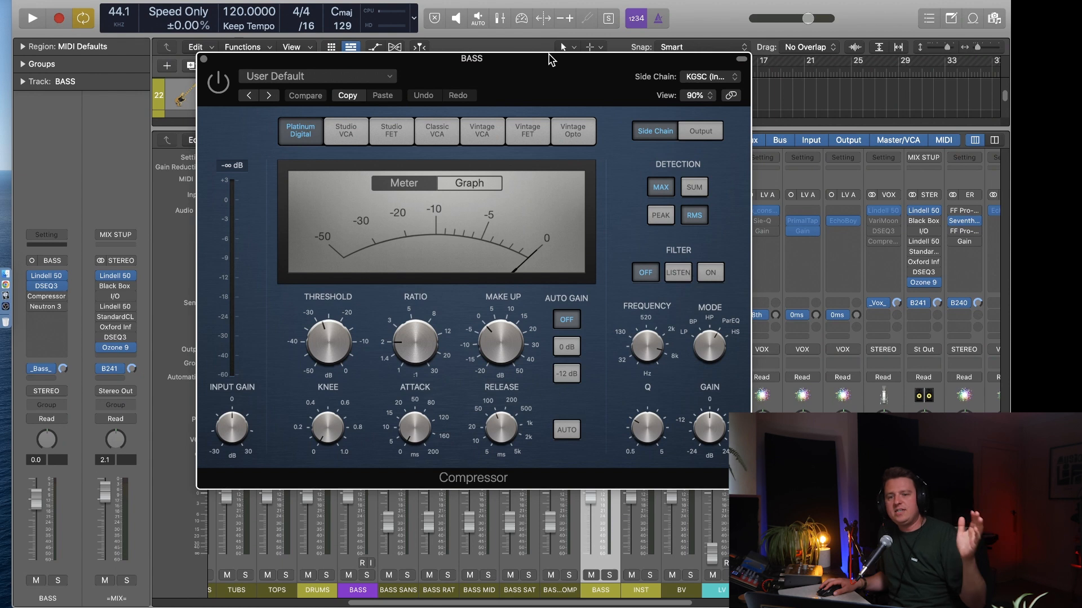
pyautogui.moveTo(502, 62)
pyautogui.mouseDown()
pyautogui.moveTo(573, 34)
pyautogui.moveTo(503, 46)
pyautogui.mouseUp()
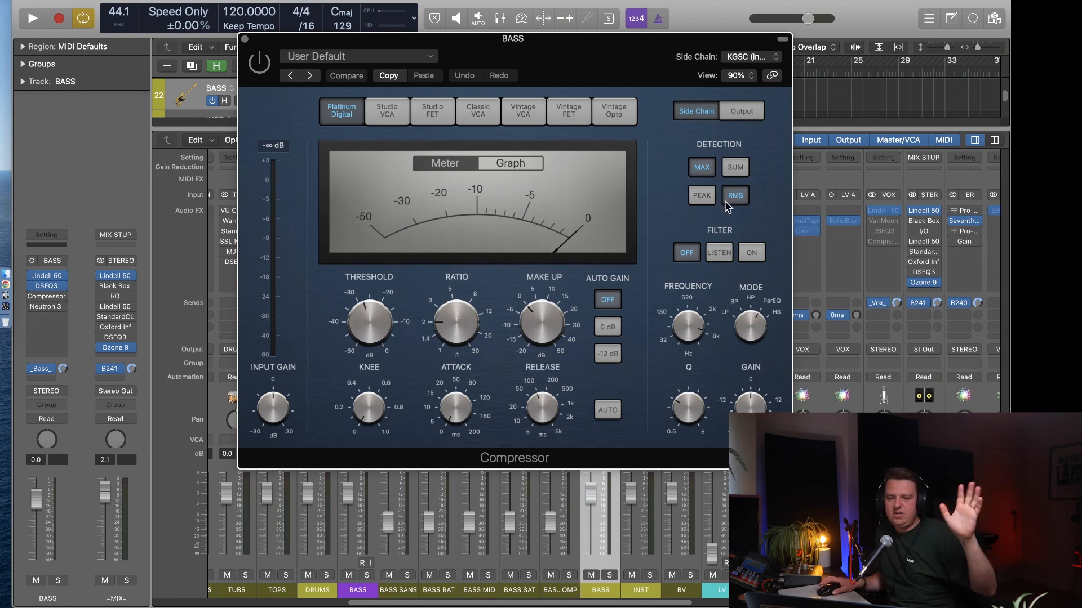
pyautogui.press('super+shift+w')
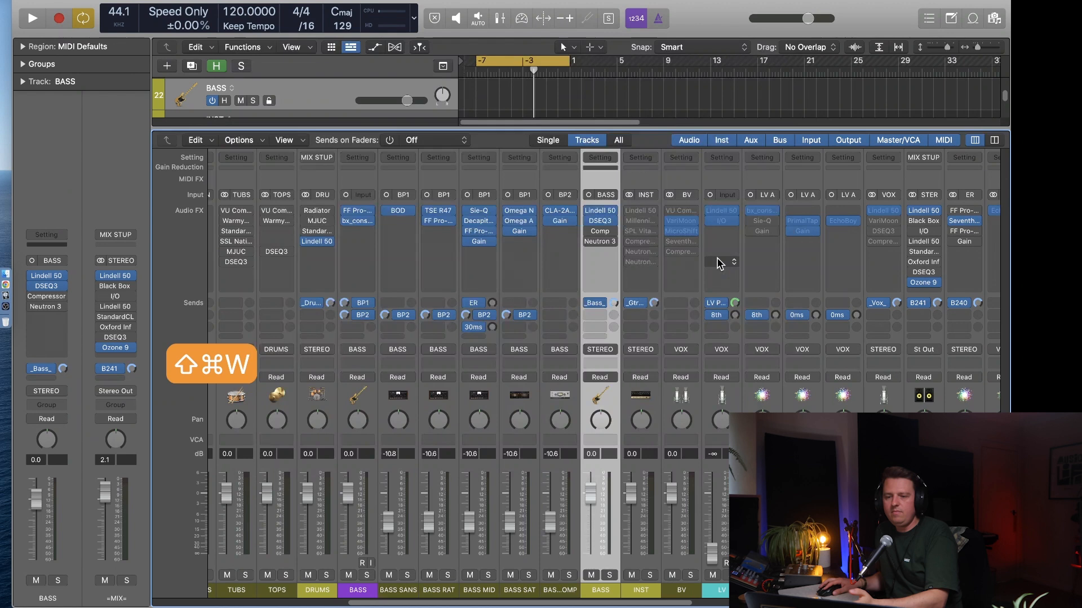
# Step: Open Neutron 3 Compressor on the BASS bus, expand its sidechain options, and close the plug-in
pyautogui.click(600, 235)
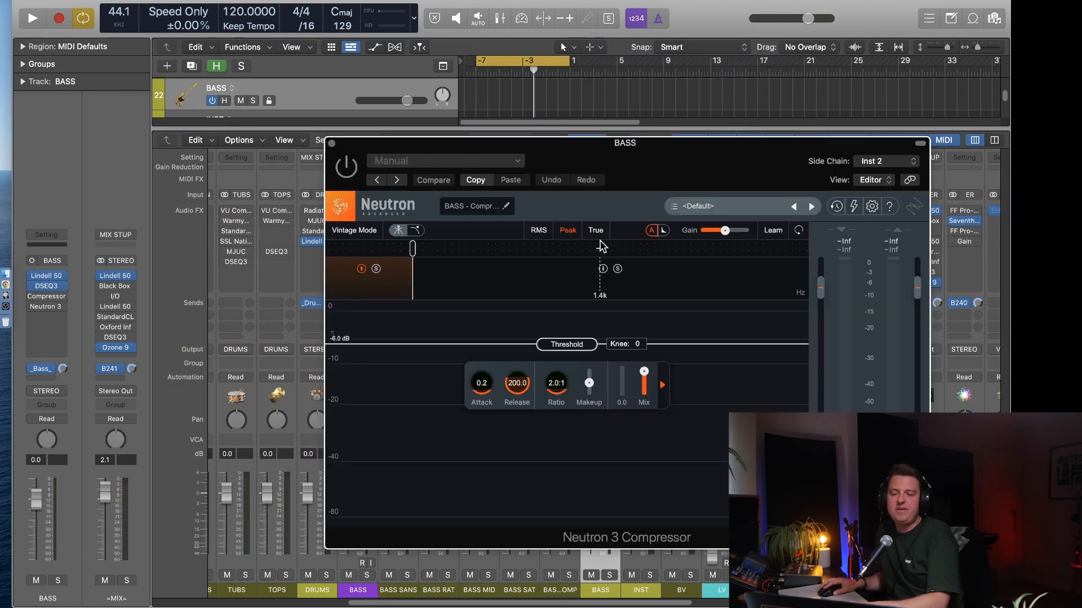
pyautogui.moveTo(742, 139); pyautogui.dragTo(646, 131)
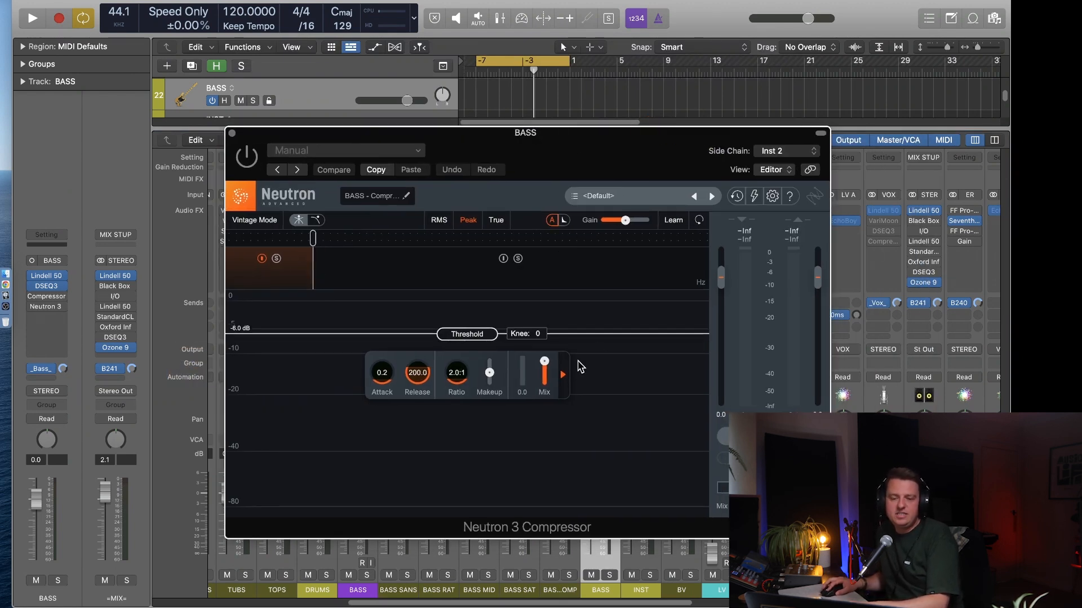
pyautogui.click(562, 377)
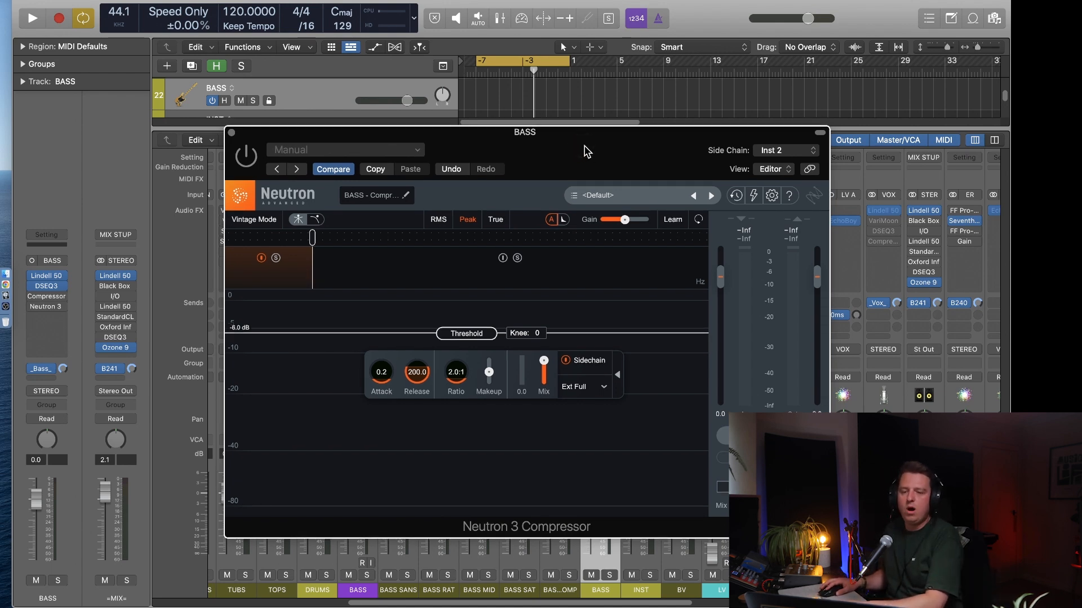
pyautogui.press('super+w')
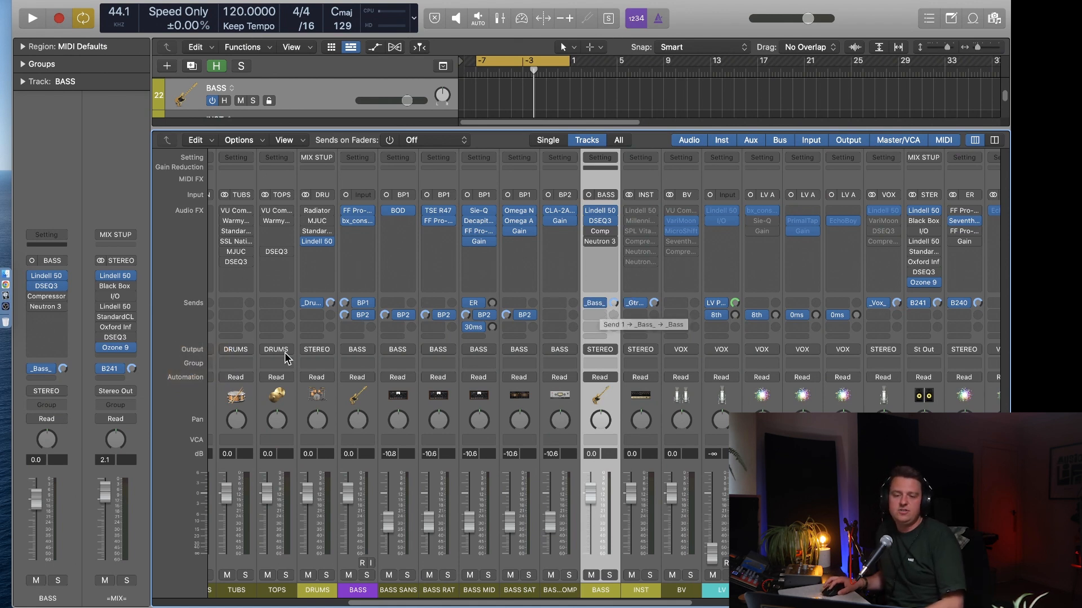
# Step: Select the source BASS track and briefly view its FF Pro-Q 2 equalizer
pyautogui.click(350, 563)
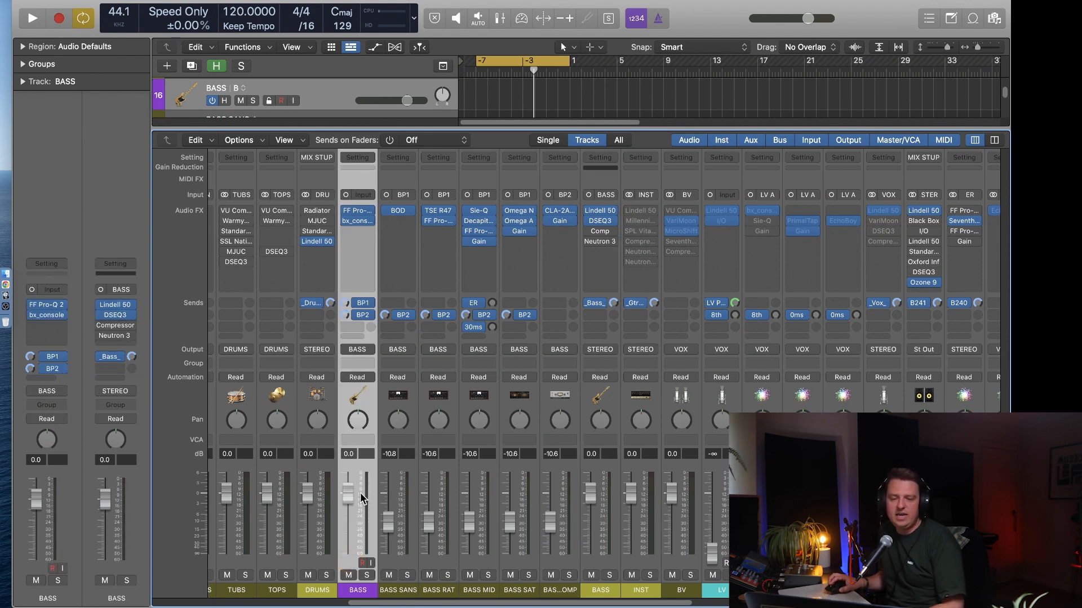
pyautogui.click(358, 211)
pyautogui.click(339, 150)
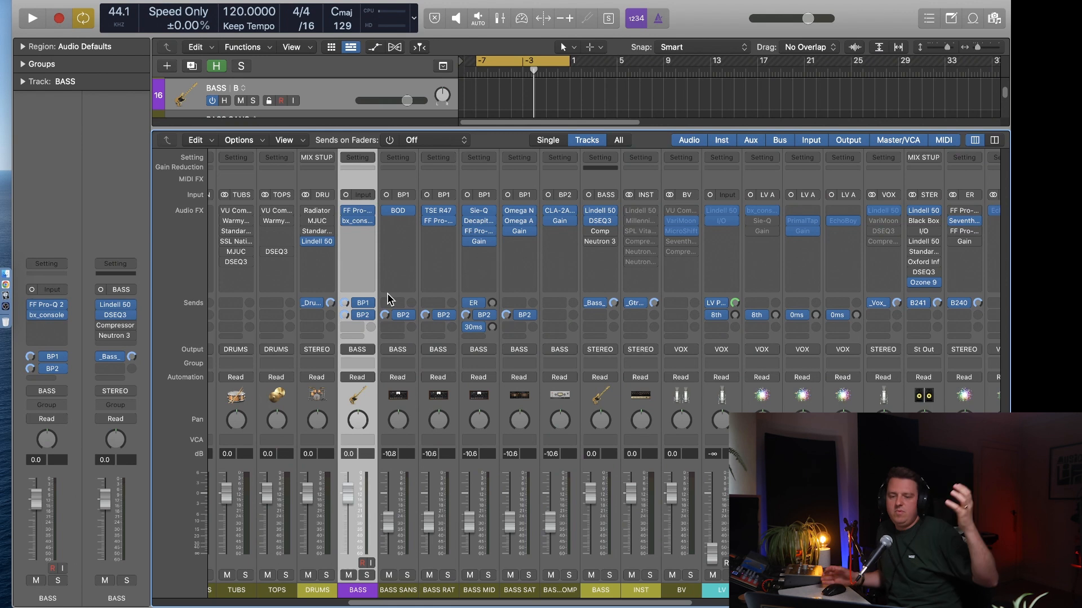
# Step: Switch on the Compressor and Neutron 3 on the BASS bus, and bypass both again
pyautogui.click(597, 569)
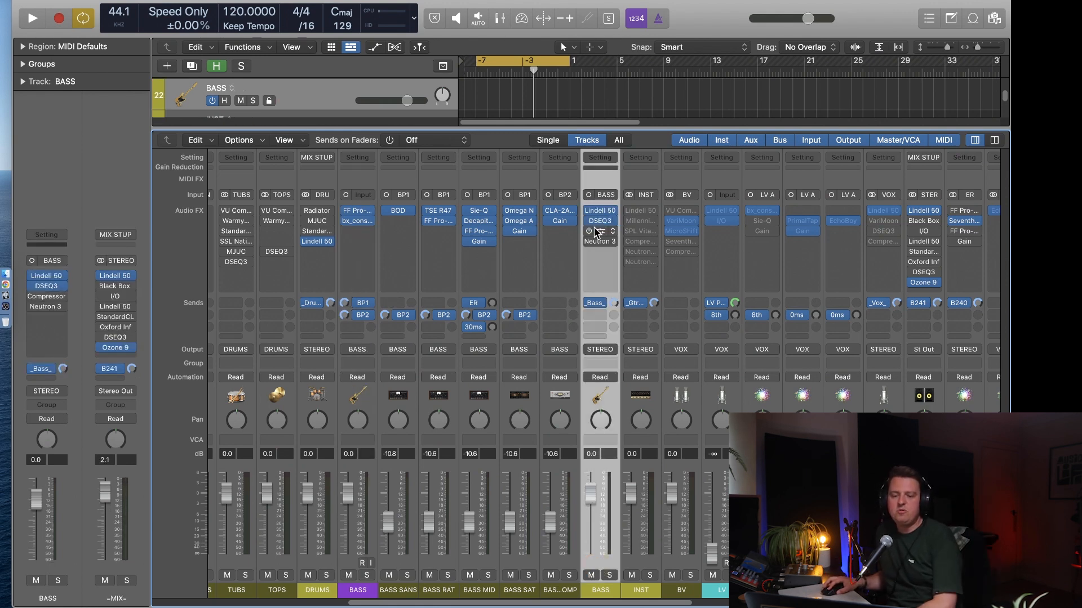
pyautogui.moveTo(589, 232); pyautogui.dragTo(589, 256)
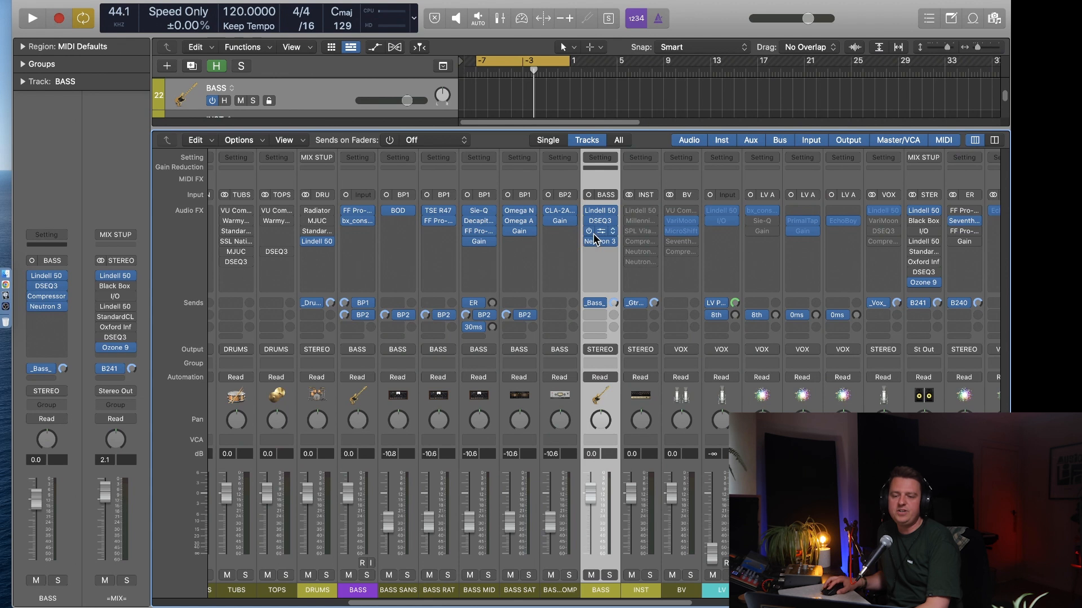
pyautogui.click(589, 231)
pyautogui.click(589, 242)
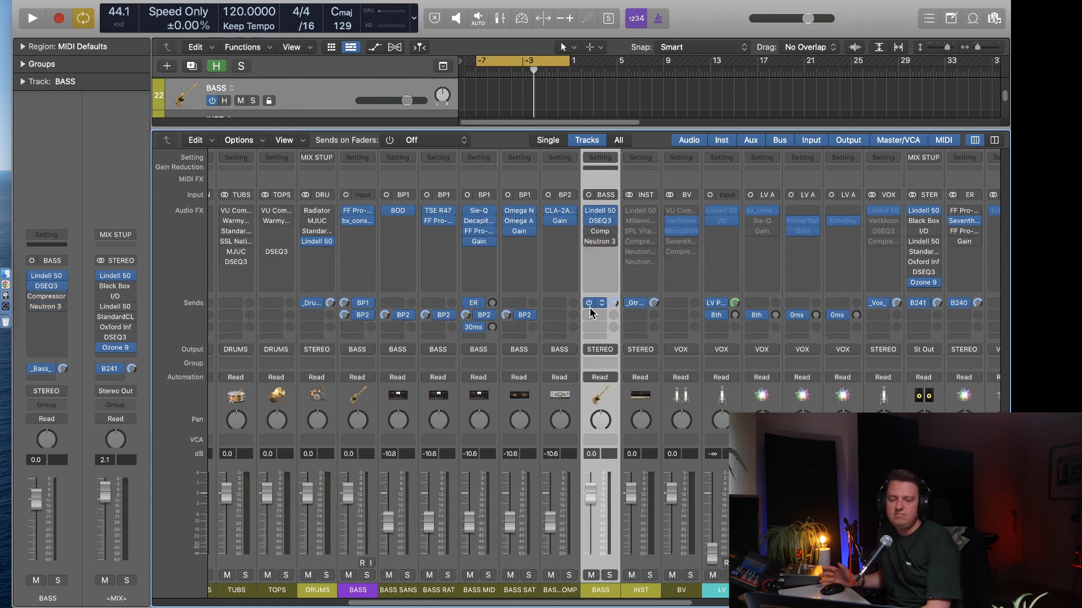